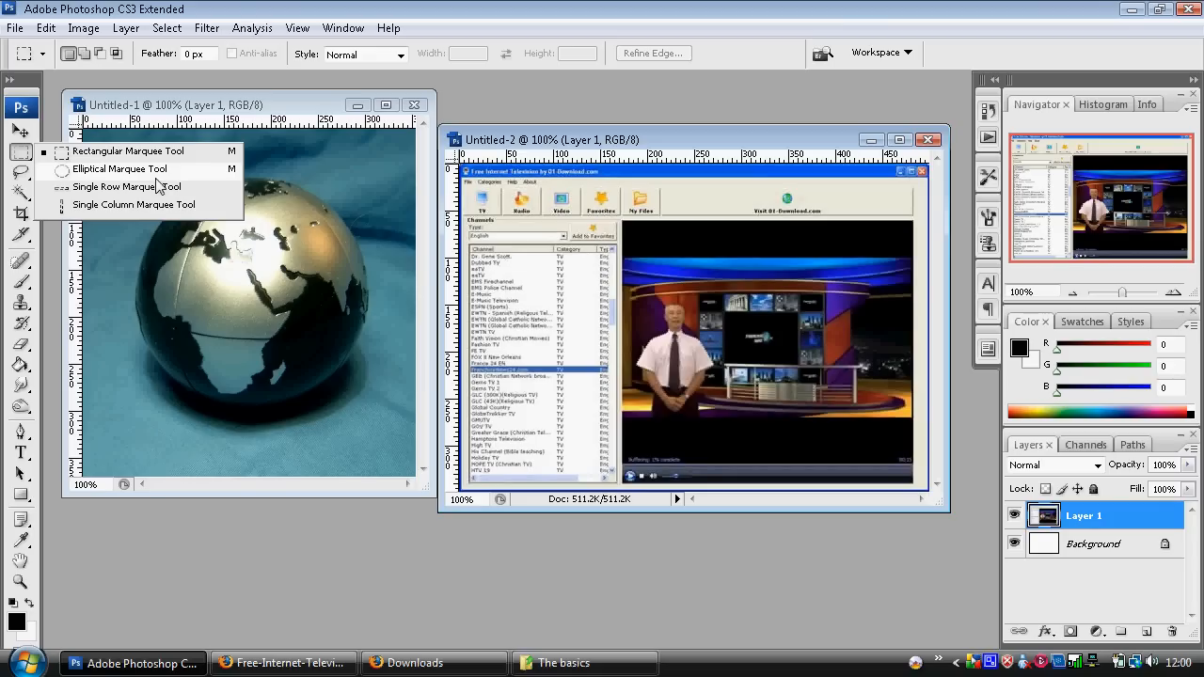
Choose the Rectangular Marquee tool, and move the Untitled-1 globe document window slightly away from Untitled-2.
left_click(162, 152)
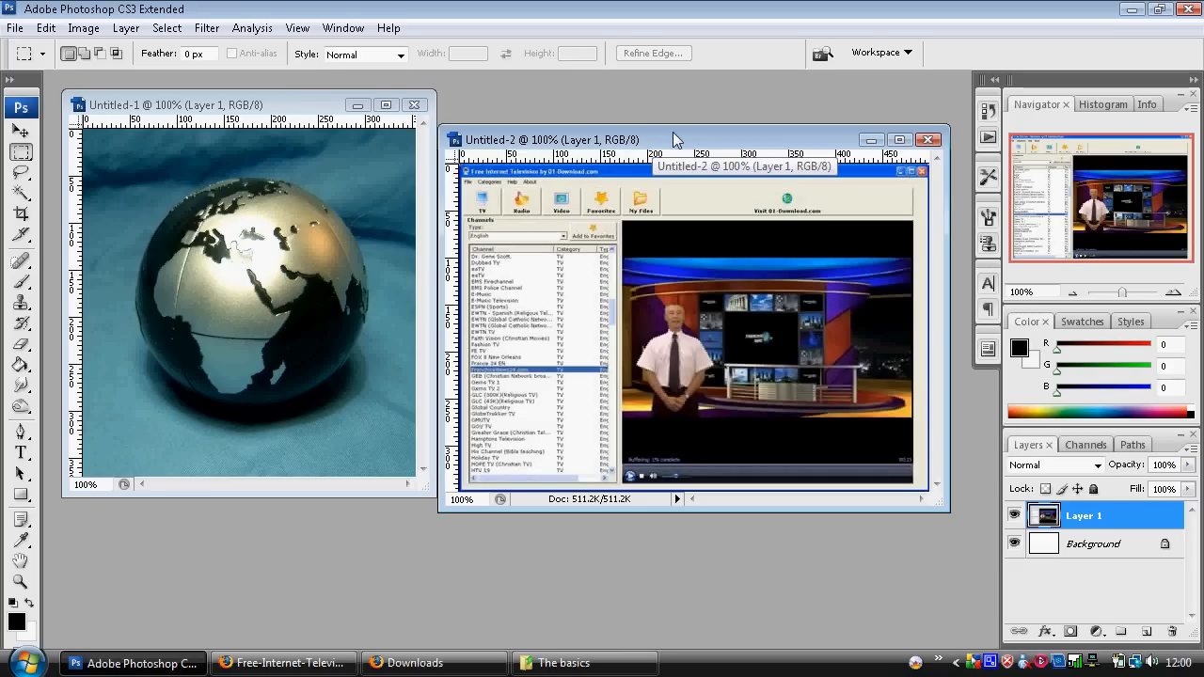
left_click(146, 105)
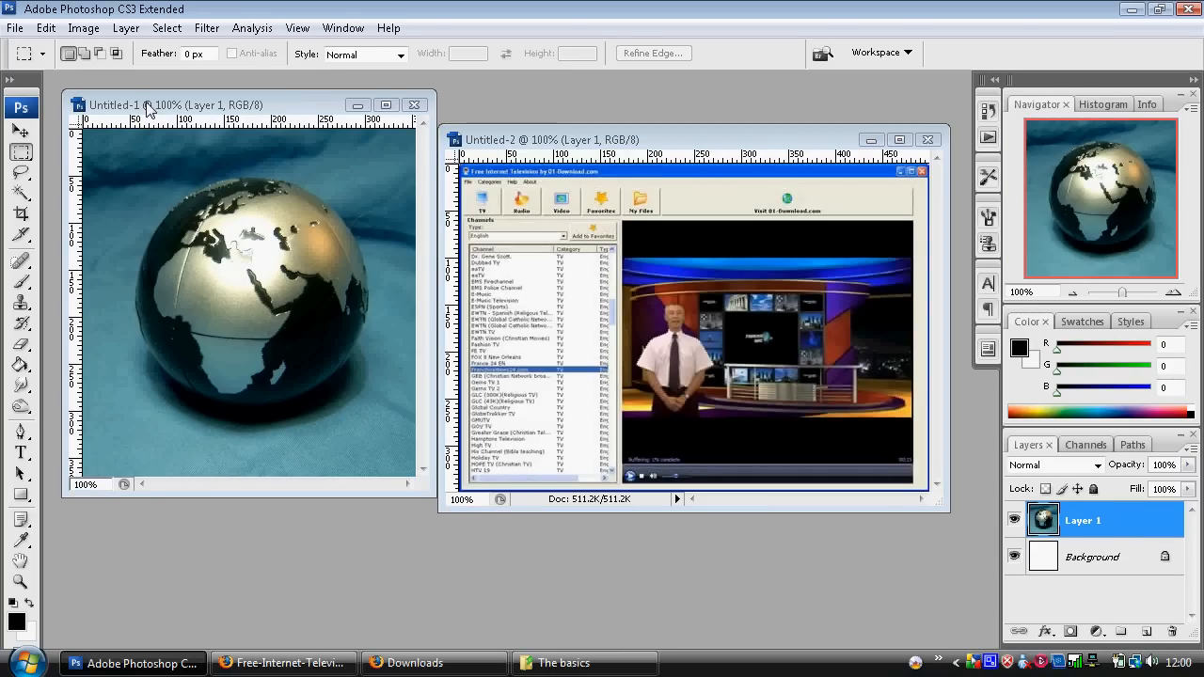
left_click_drag(145, 105, 148, 105)
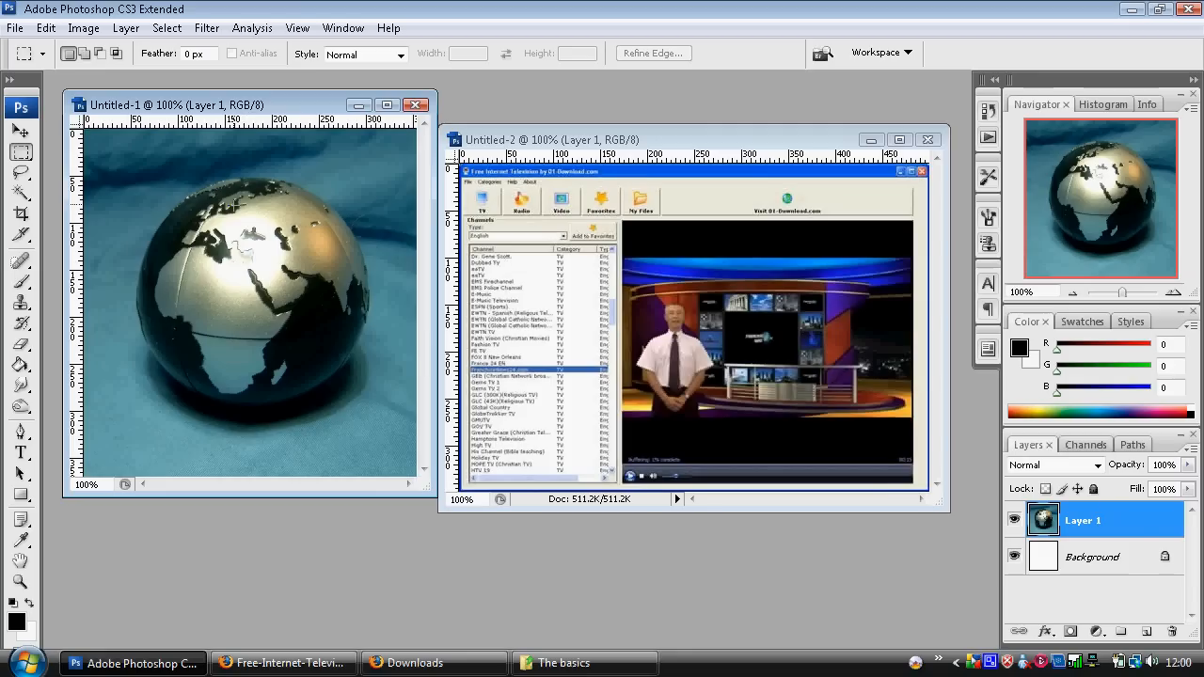
left_click_drag(226, 111, 209, 114)
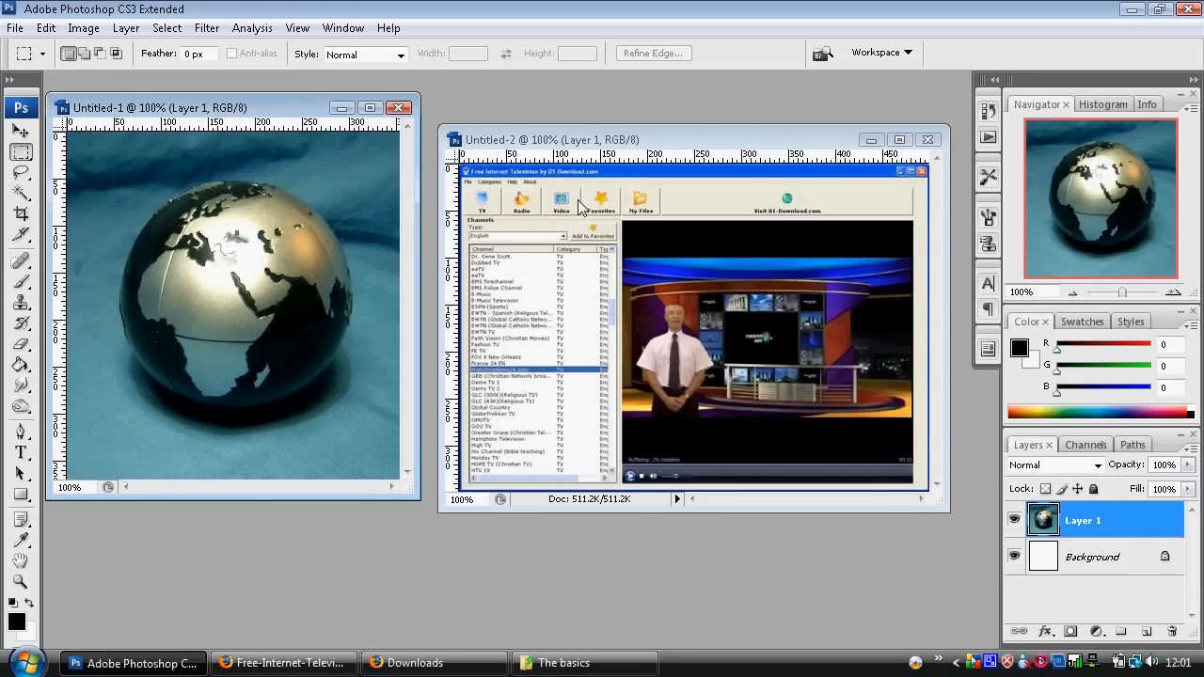
Make Untitled-2 the active document, maximize its window and enlarge the view to 164.87%.
left_click(581, 143)
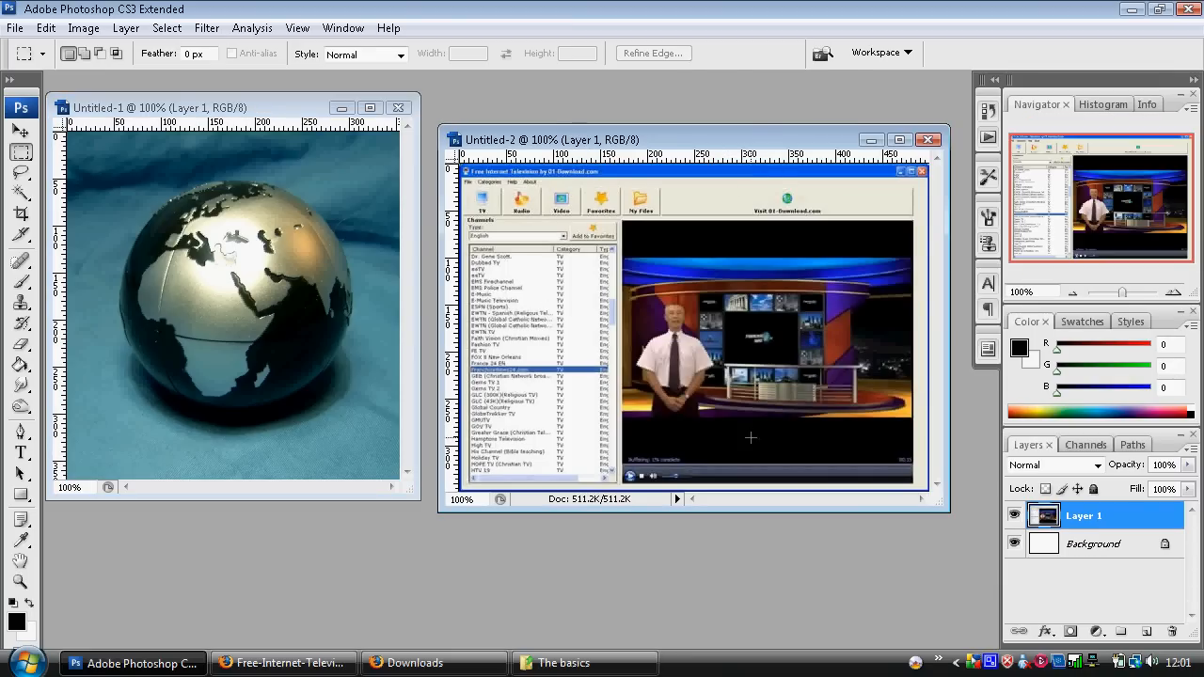
left_click(899, 139)
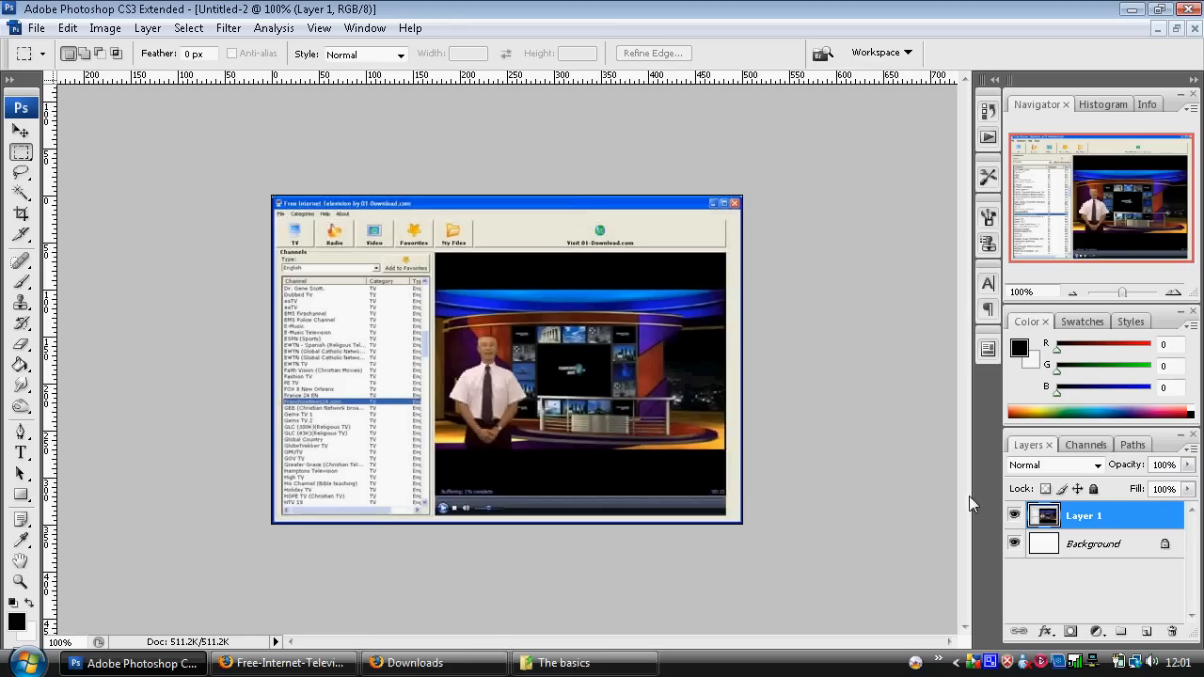
left_click(1172, 291)
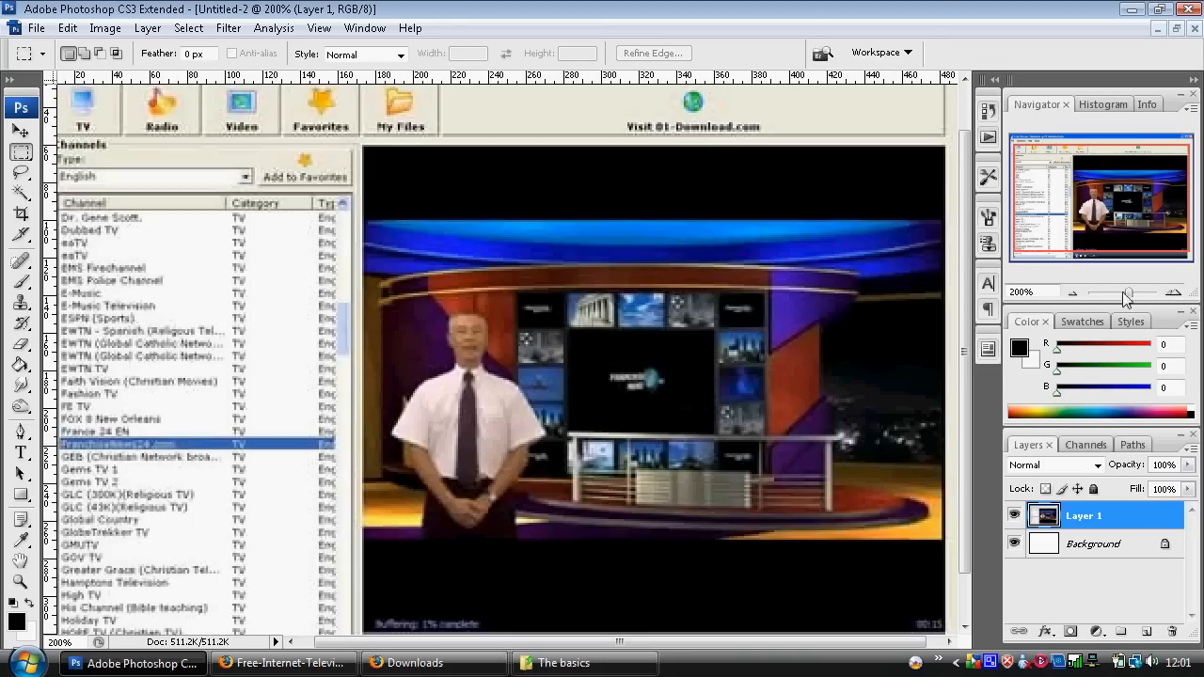
mouse_move(1128, 293)
left_mouse_down()
mouse_move(1116, 293)
mouse_move(1129, 294)
left_mouse_up()
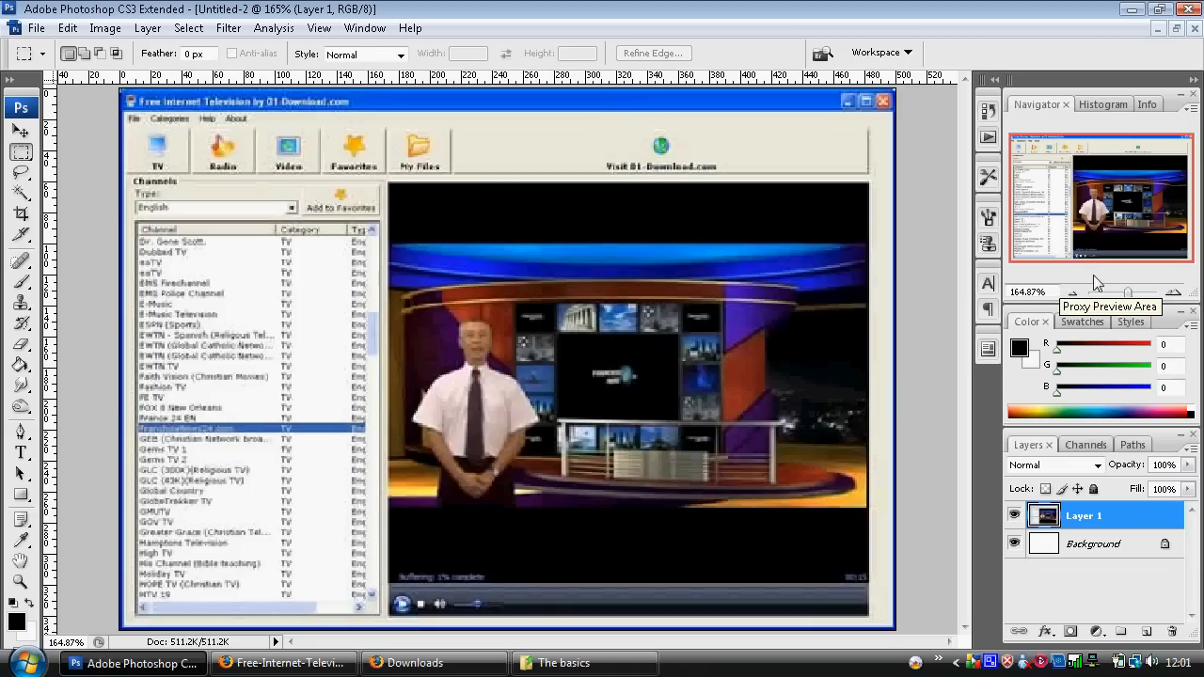
Select the whole video player area, including its playback bar, with the Rectangular Marquee tool and copy it to a new layer.
left_click(22, 158)
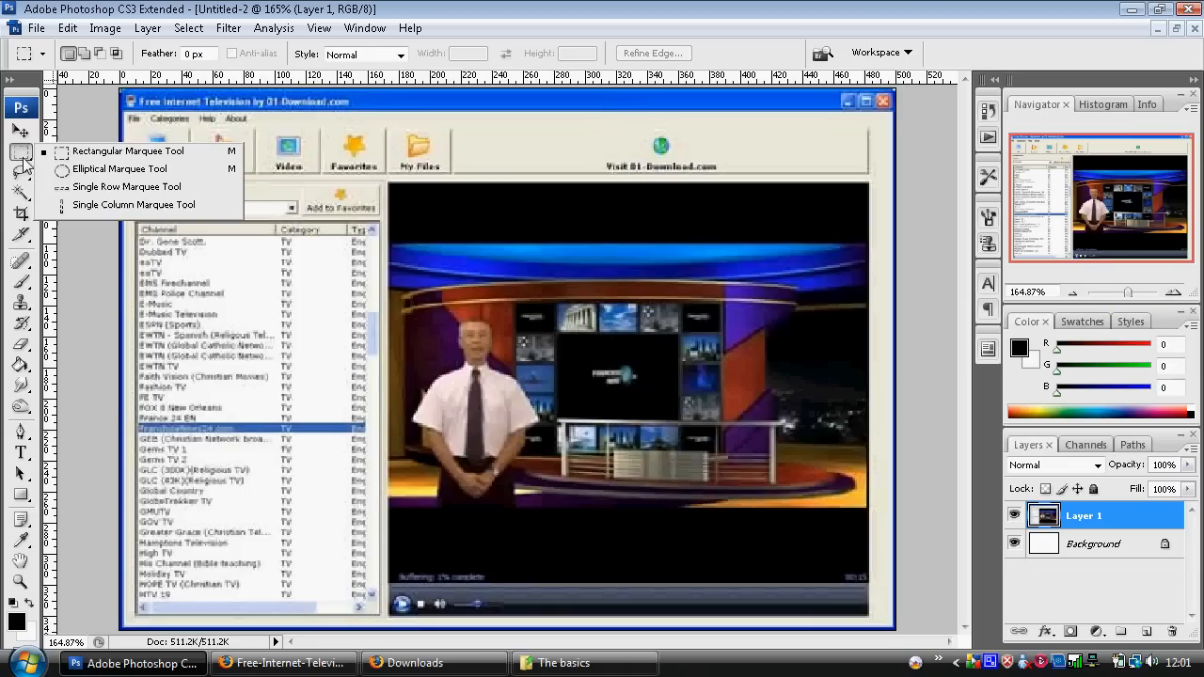
left_click(107, 153)
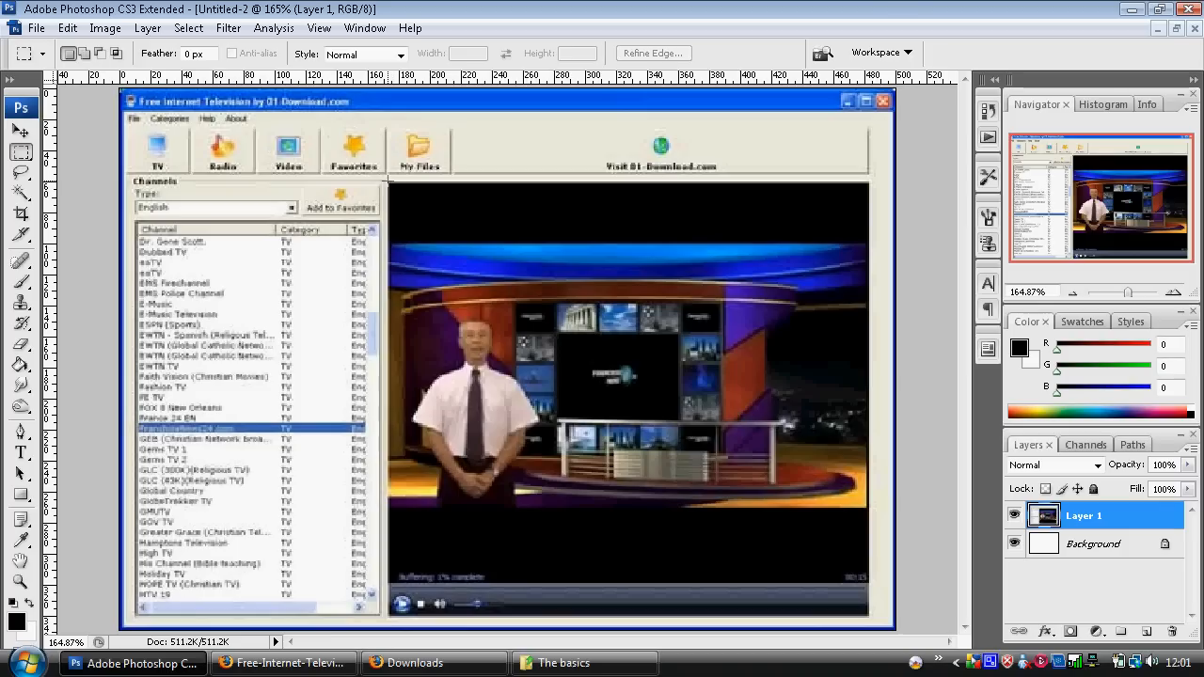
left_click_drag(388, 180, 773, 569)
left_click_drag(854, 621, 867, 616)
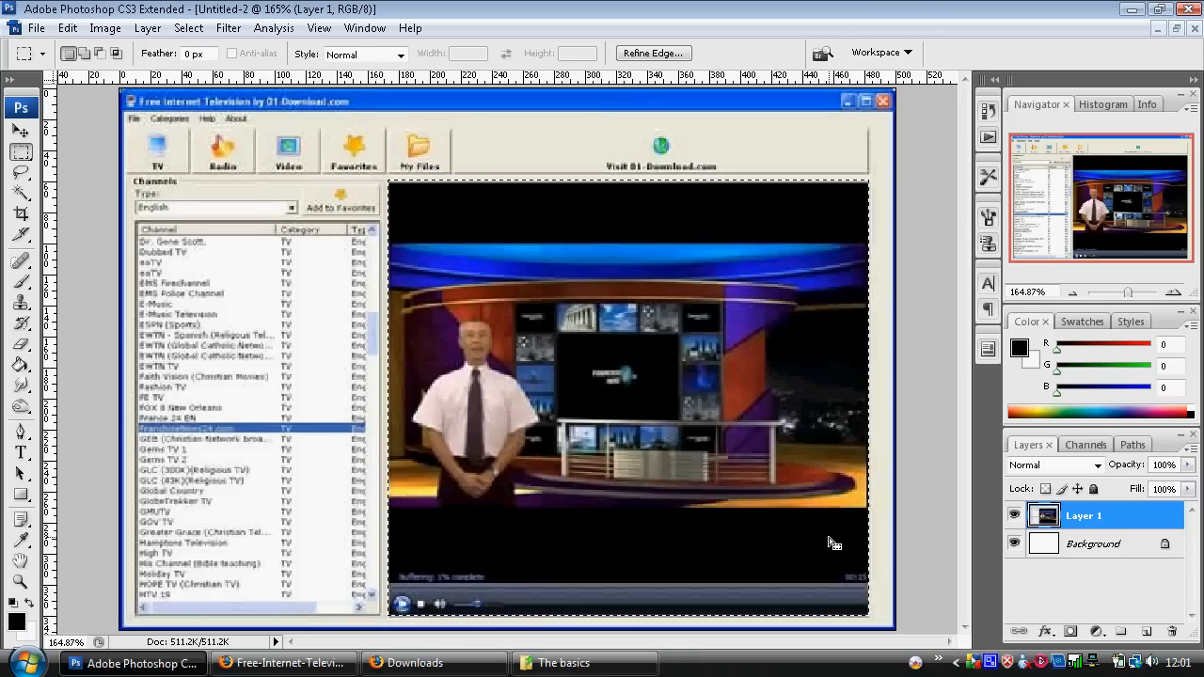
right_click(619, 327)
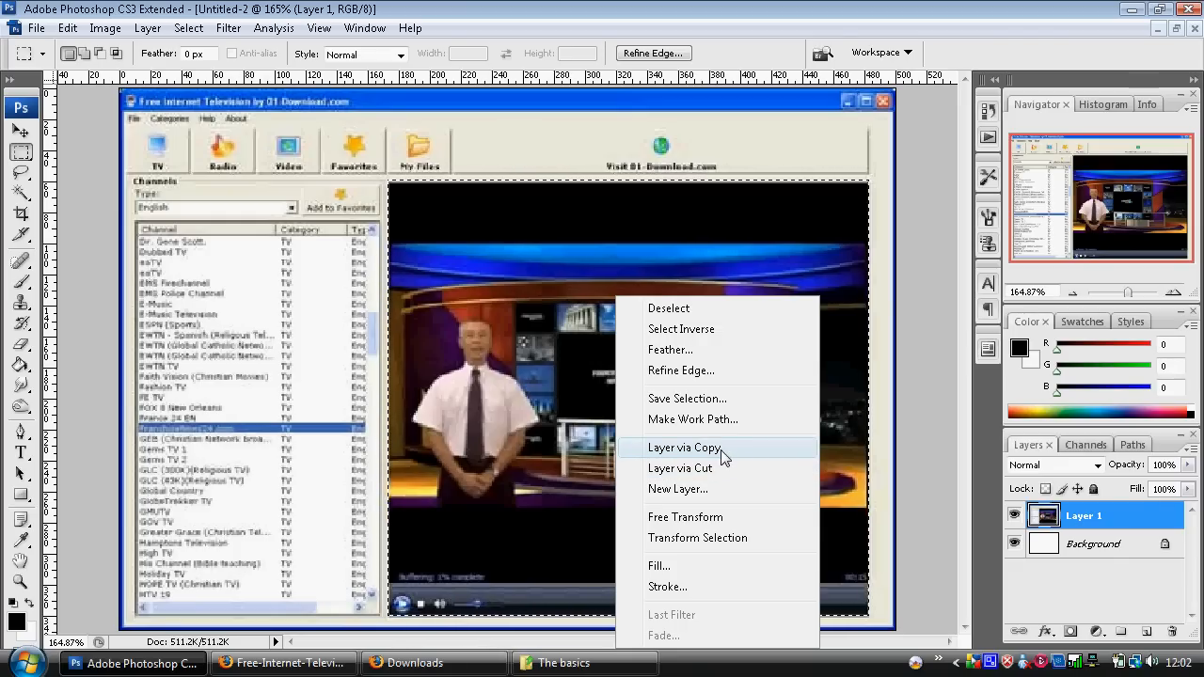
left_click(684, 448)
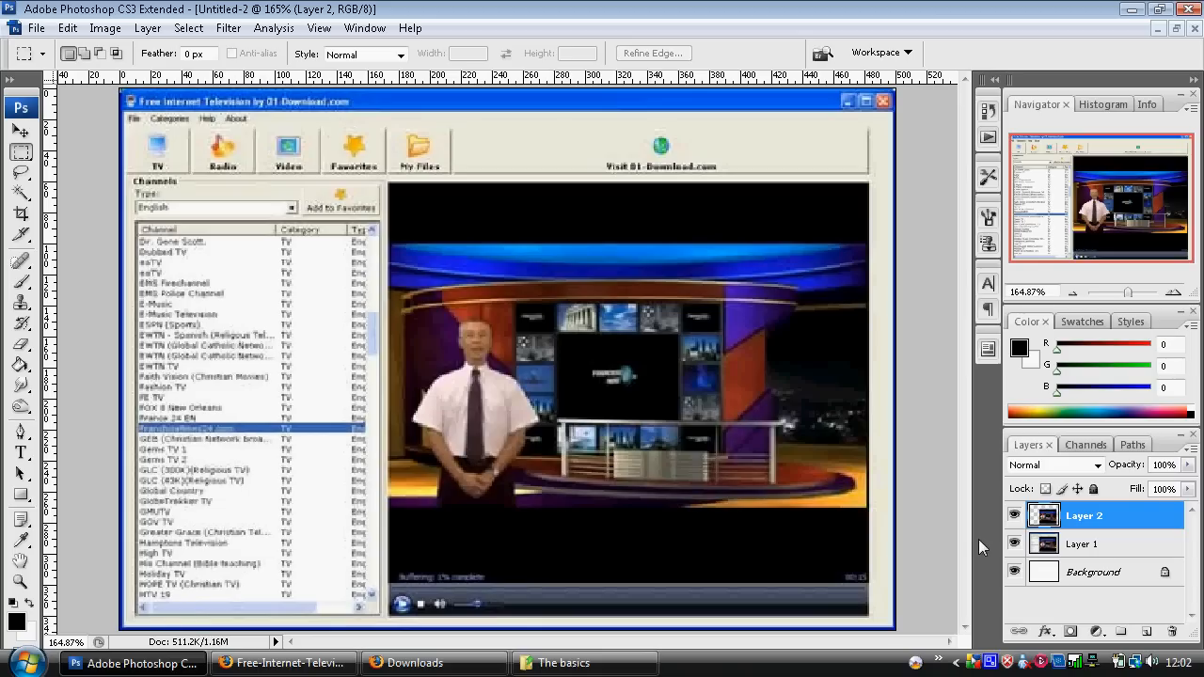
Select Background, Layer 1 and Layer 2 in turn, and hide Layer 1 so only the copied video area shows on white.
left_click(1087, 577)
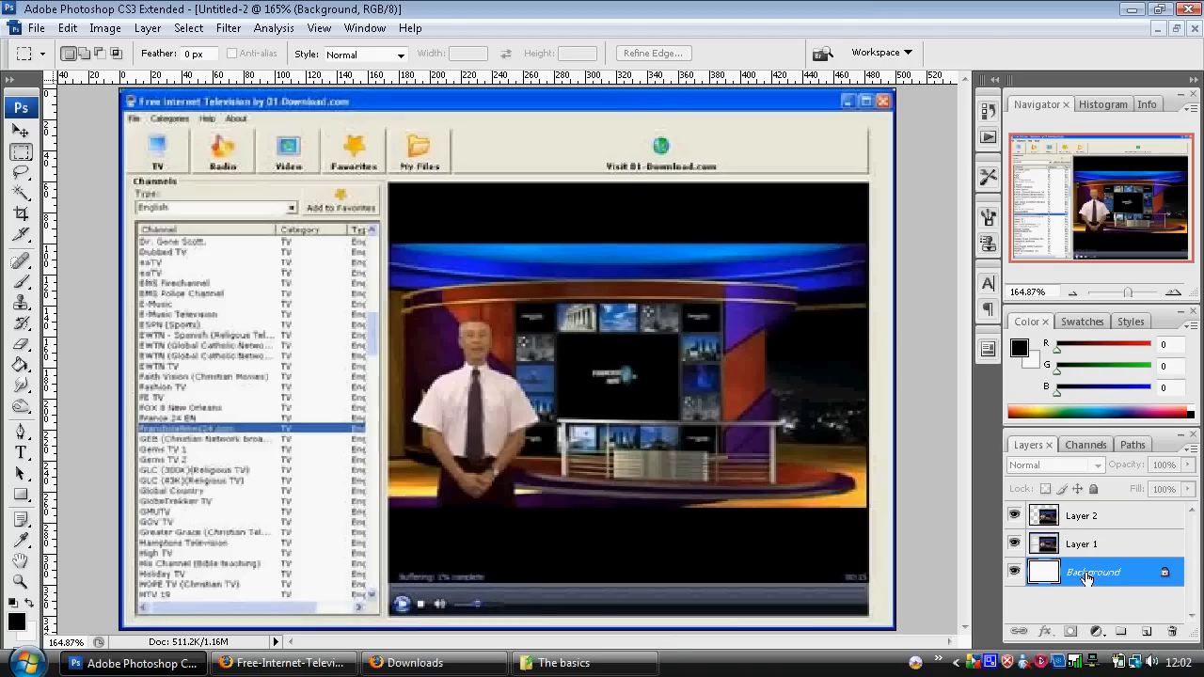
left_click(1087, 552)
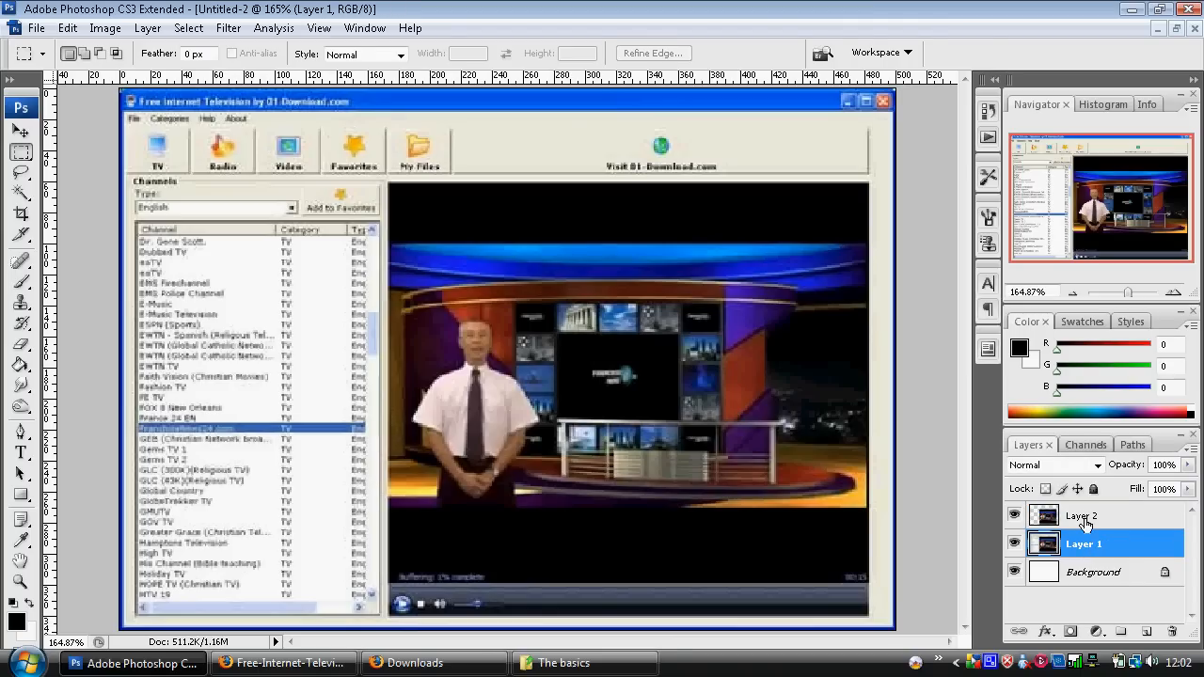
left_click(1084, 524)
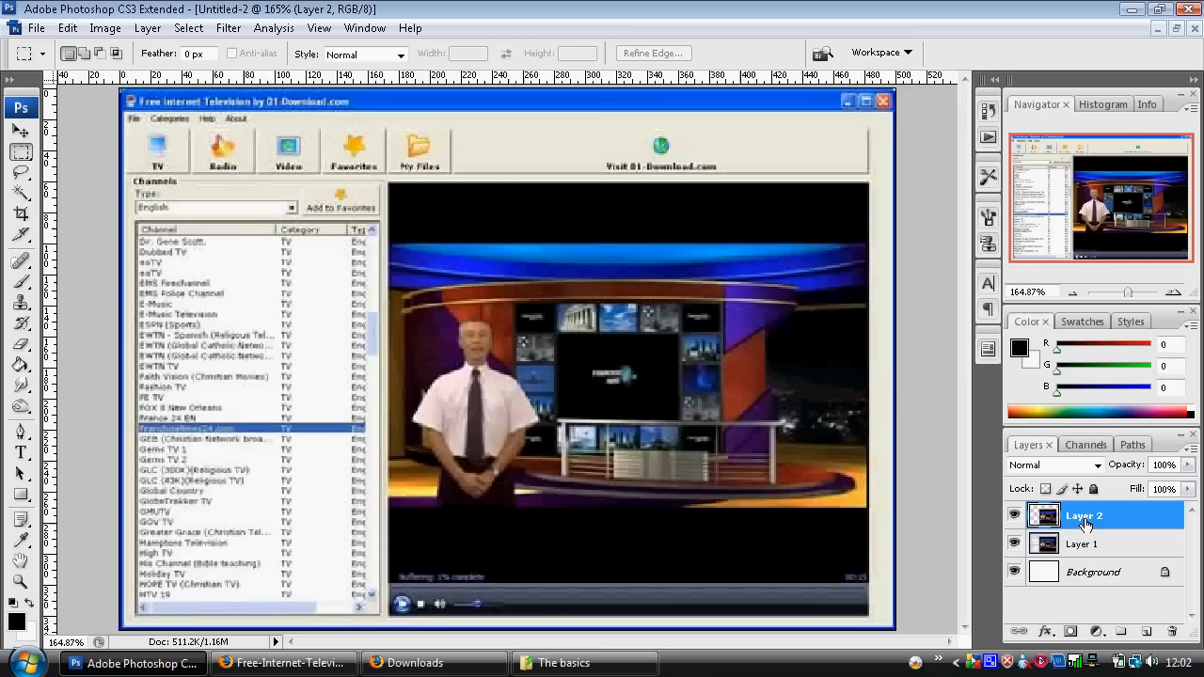
left_click(1014, 546)
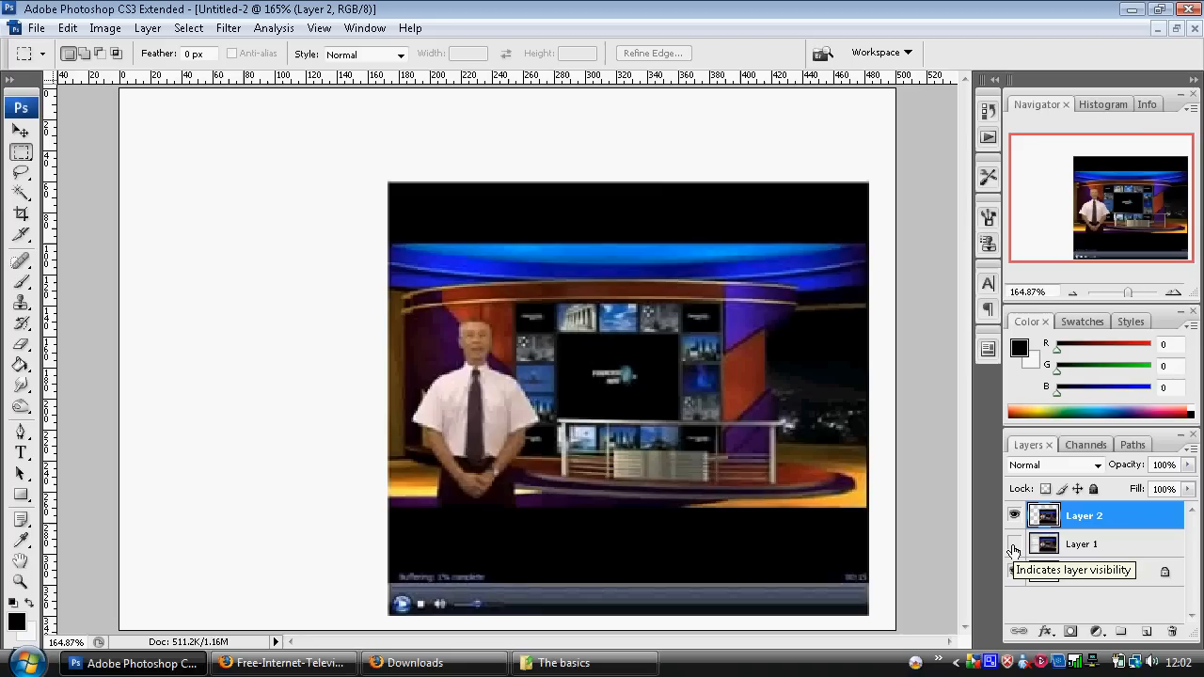
left_click(1014, 546)
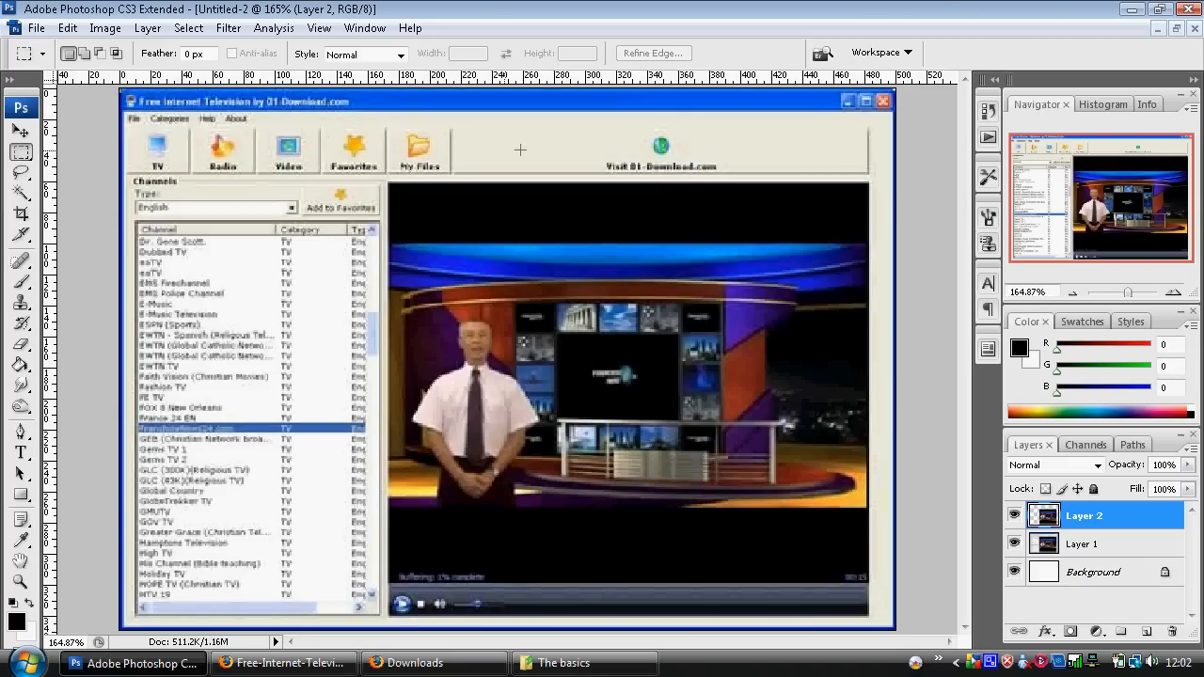
left_click(1013, 543)
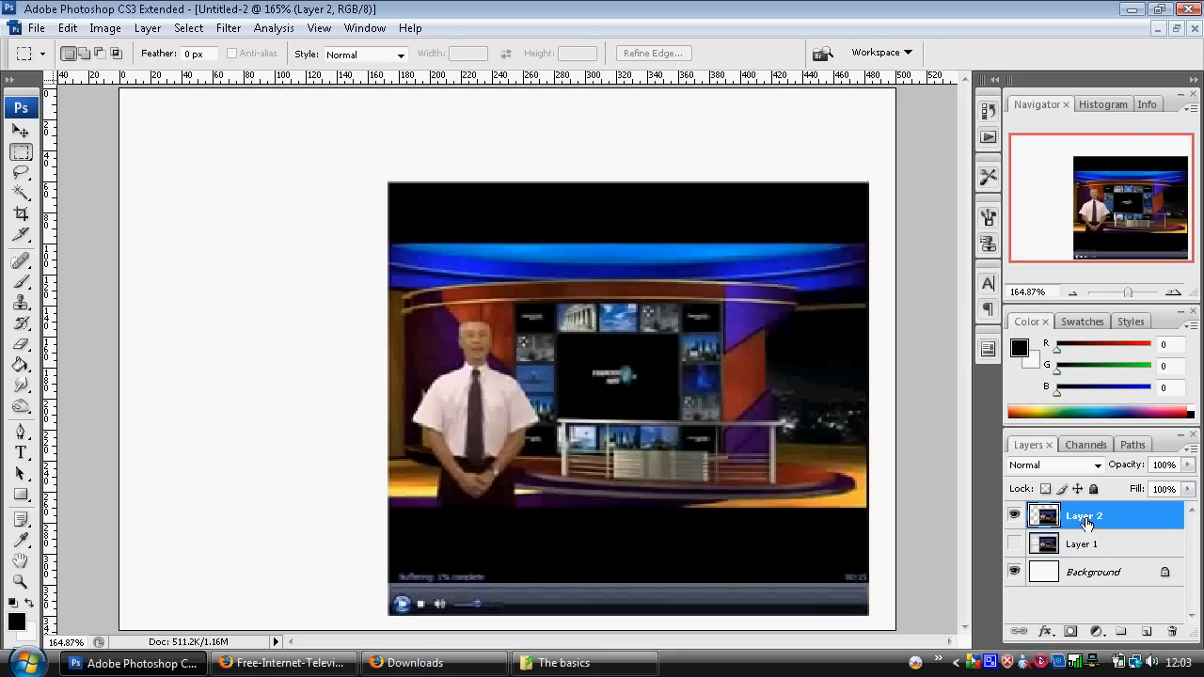
Select the Background layer of Untitled-2, and return the document to a floating window at 100% zoom.
left_click(1083, 574)
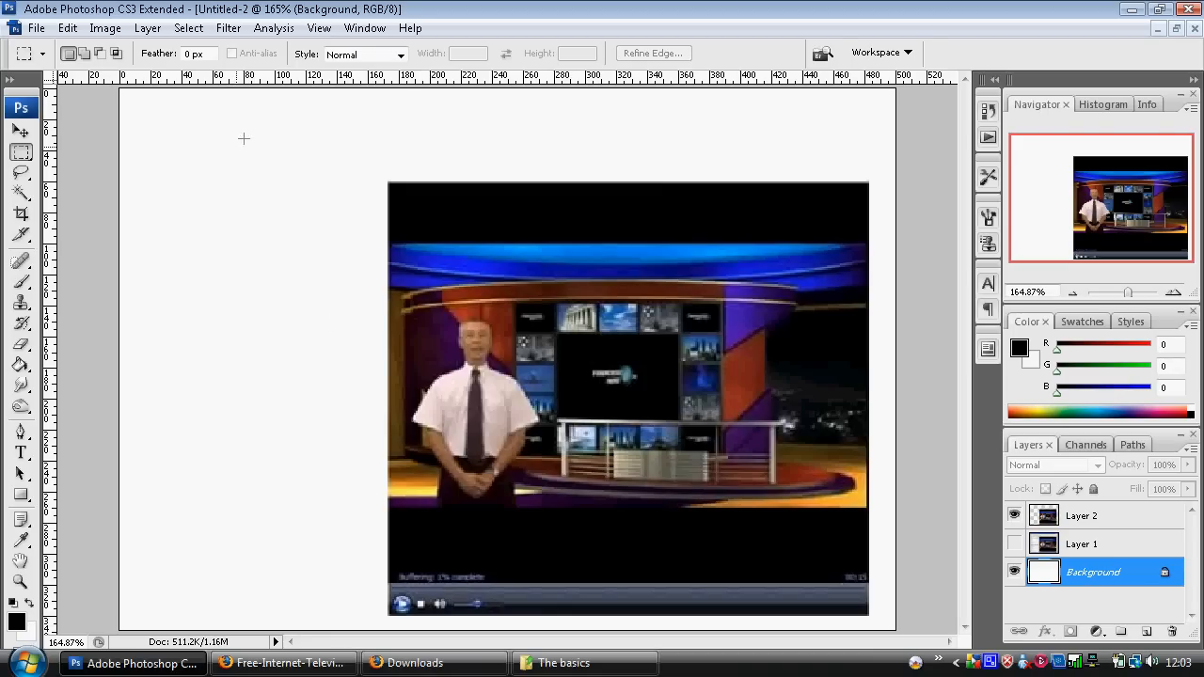
left_click(1072, 294)
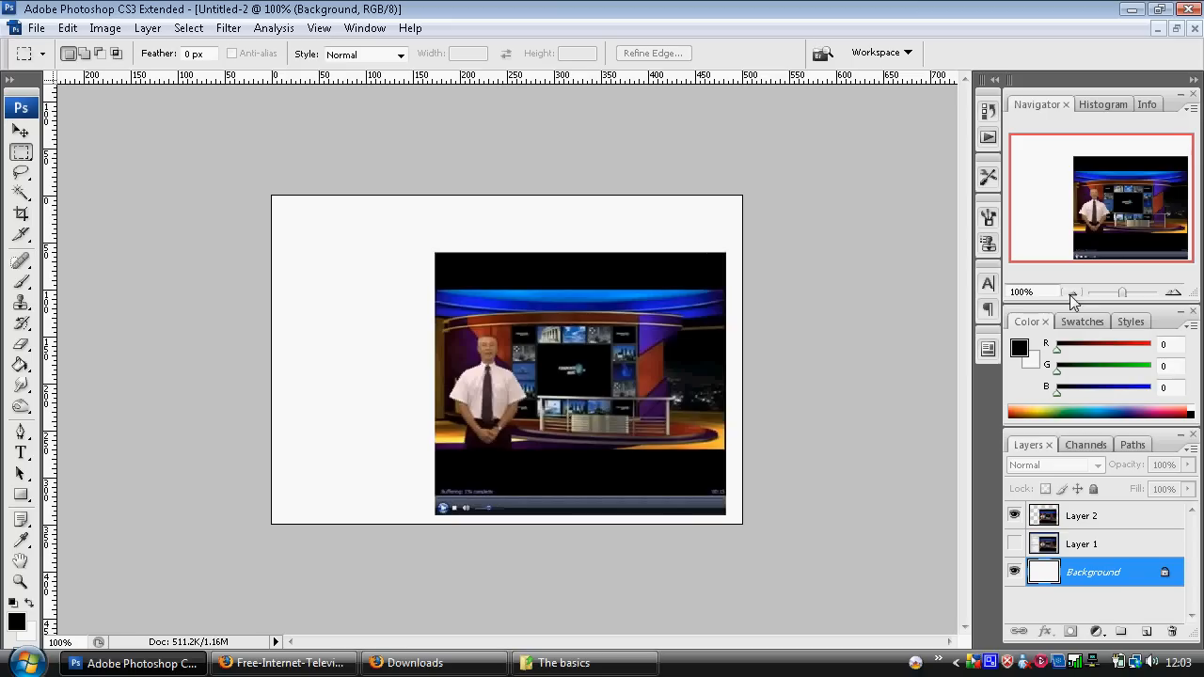
left_click(1175, 28)
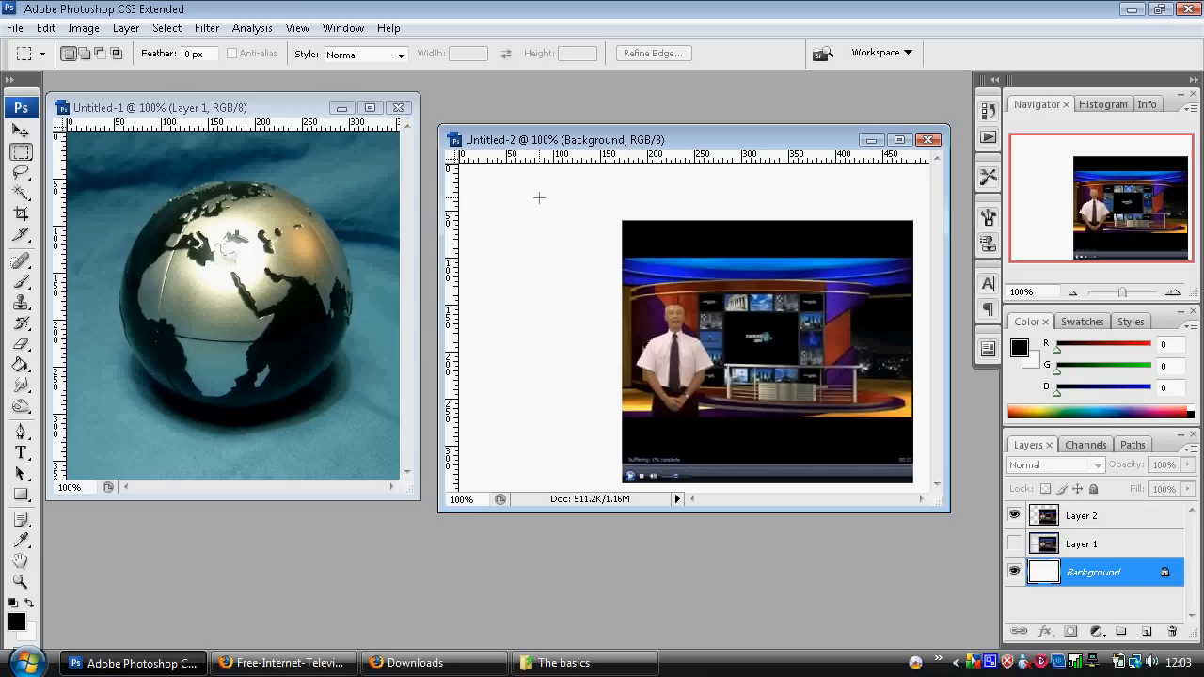
Maximize the Untitled-1 globe document and choose the Elliptical Marquee tool.
left_click(162, 107)
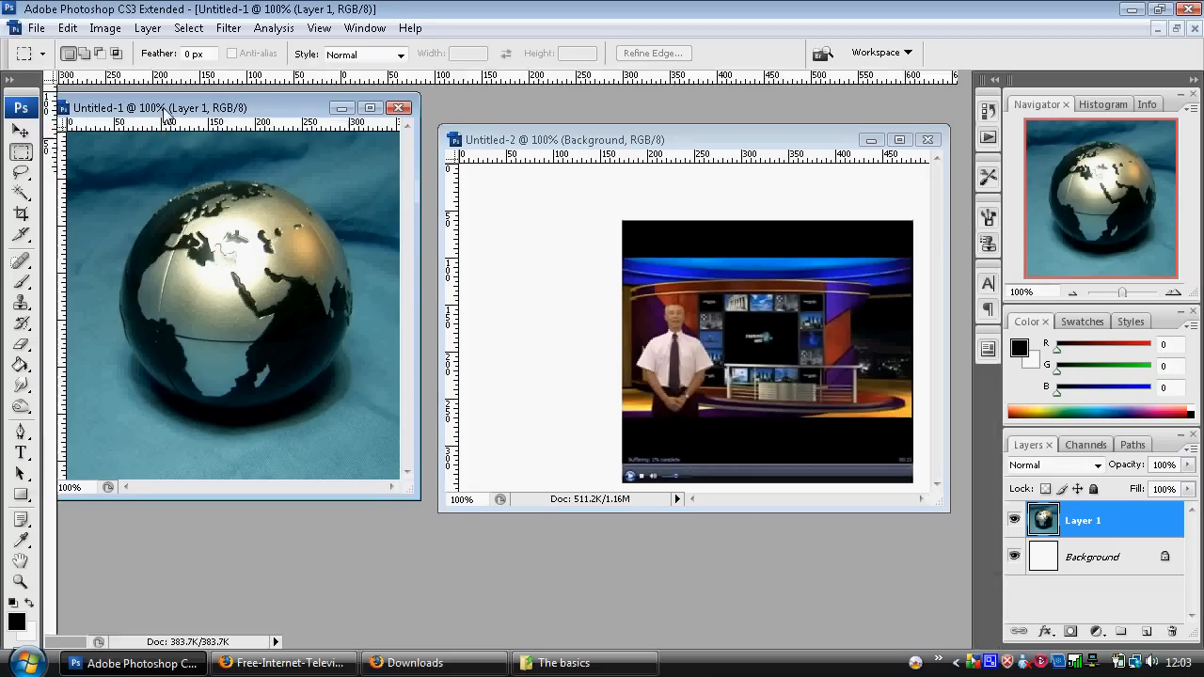
double_click(163, 107)
left_click(20, 152)
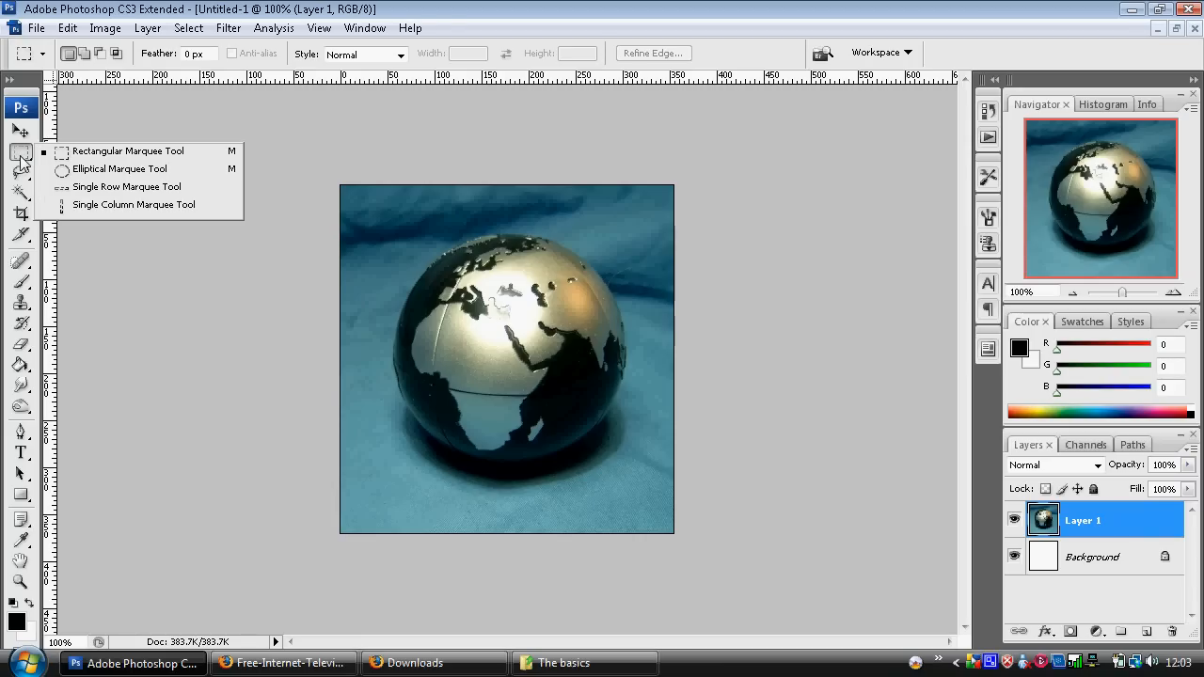
left_click(103, 179)
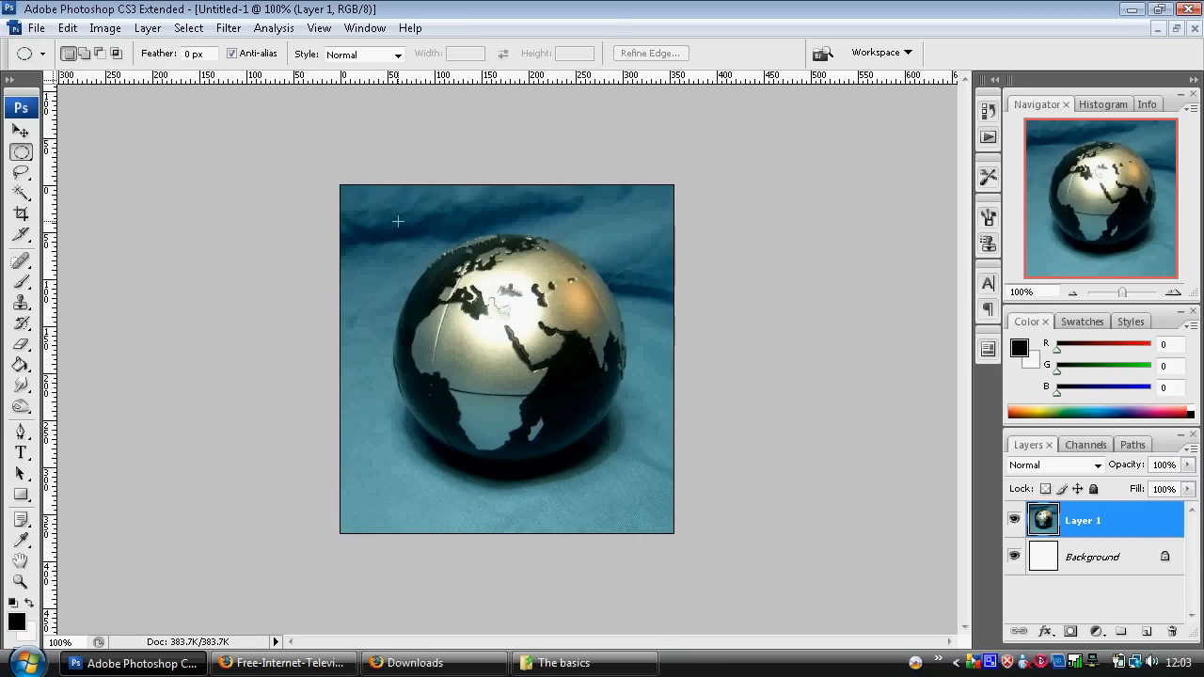
left_click_drag(398, 221, 636, 464)
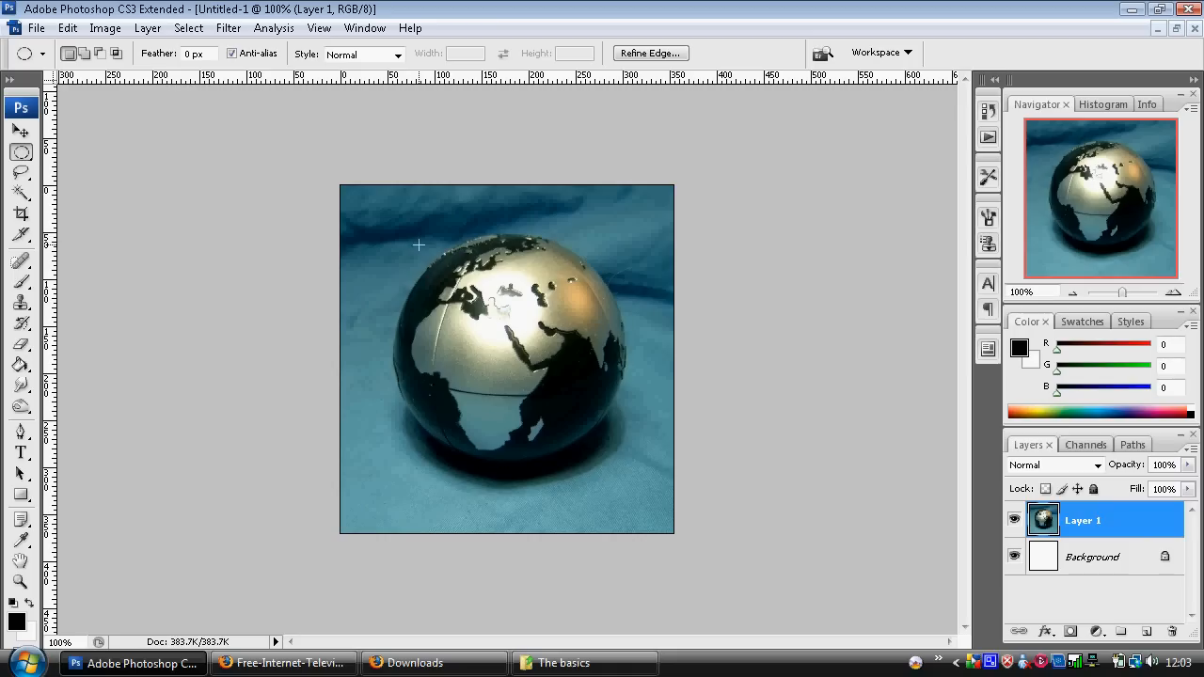
left_click(399, 222)
left_click_drag(519, 322, 564, 350)
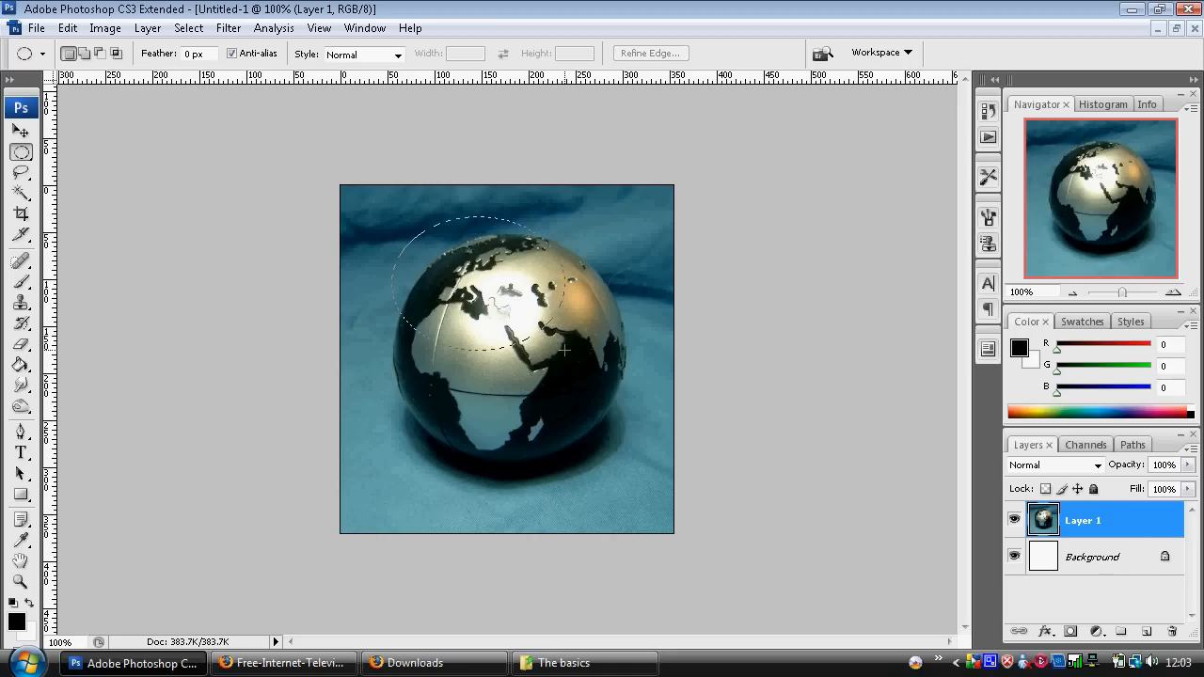
left_click(617, 421)
left_click_drag(630, 435, 631, 437)
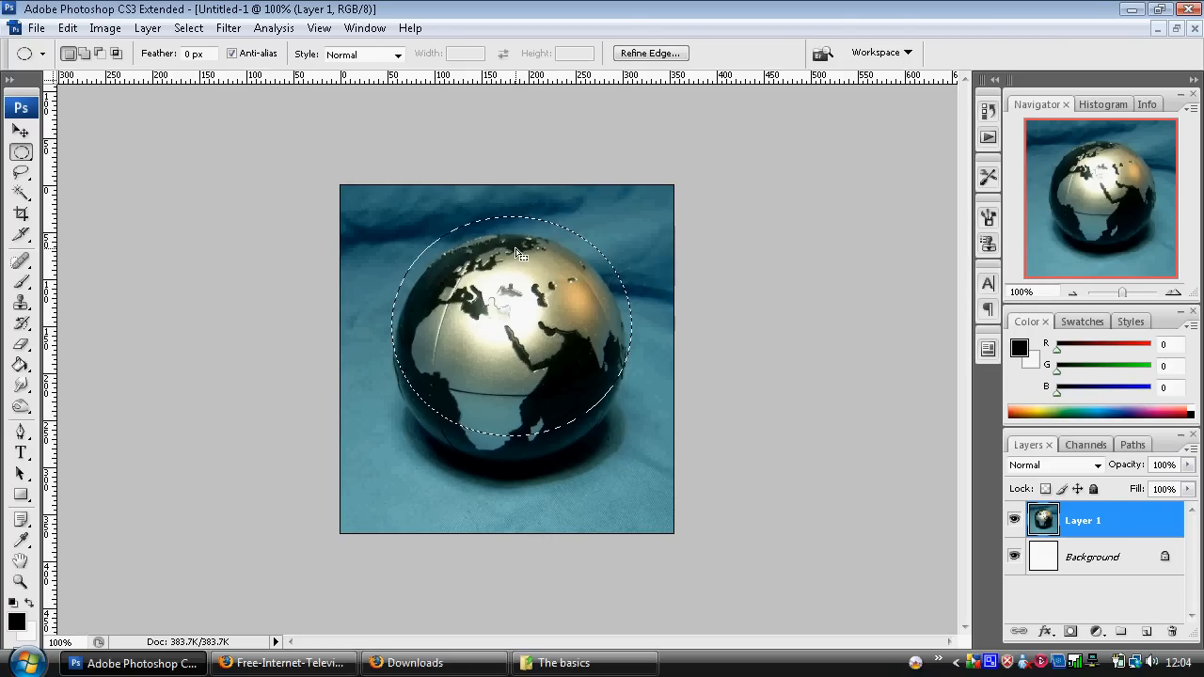
left_click_drag(512, 249, 515, 274)
Draw an elliptical selection fitted to the globe's outline, and copy the globe to a new layer.
left_click(381, 255)
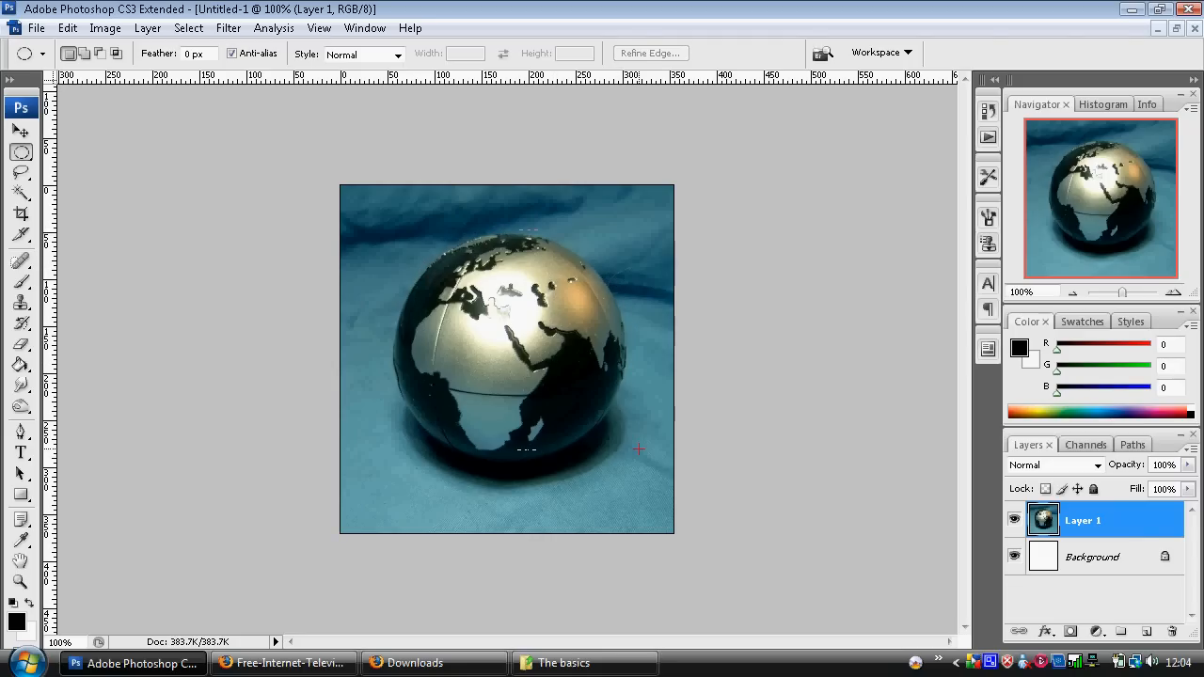
left_click_drag(640, 454, 645, 455)
left_click_drag(577, 382, 557, 394)
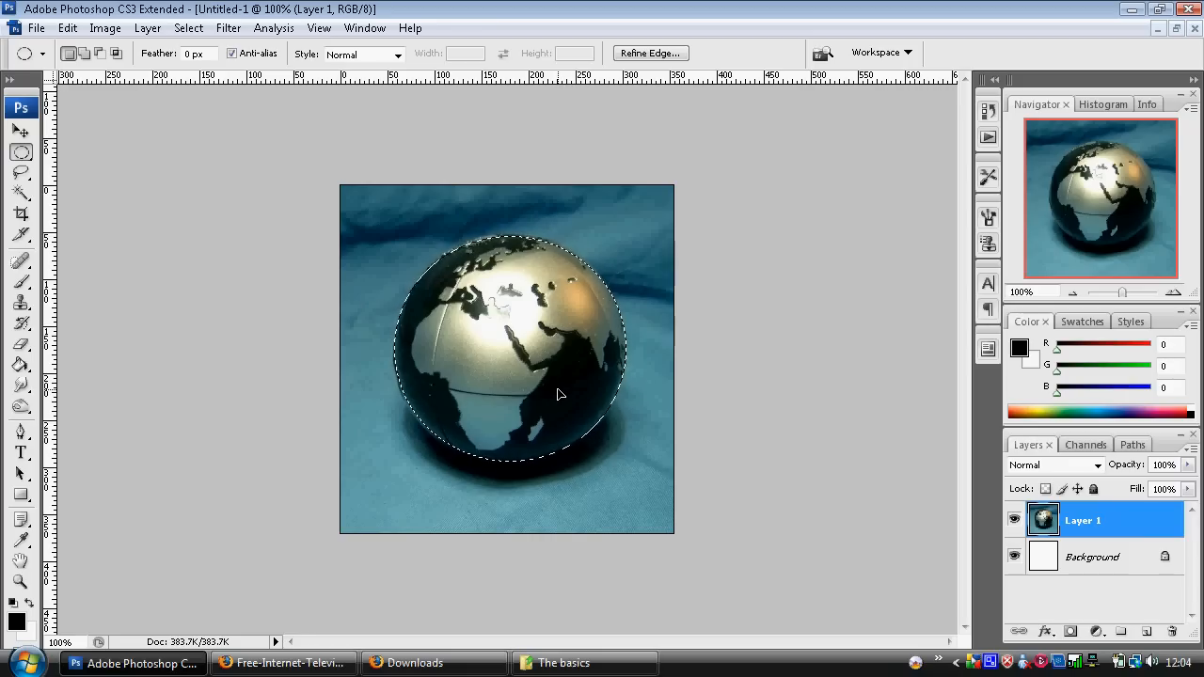
right_click(503, 312)
left_click(615, 450)
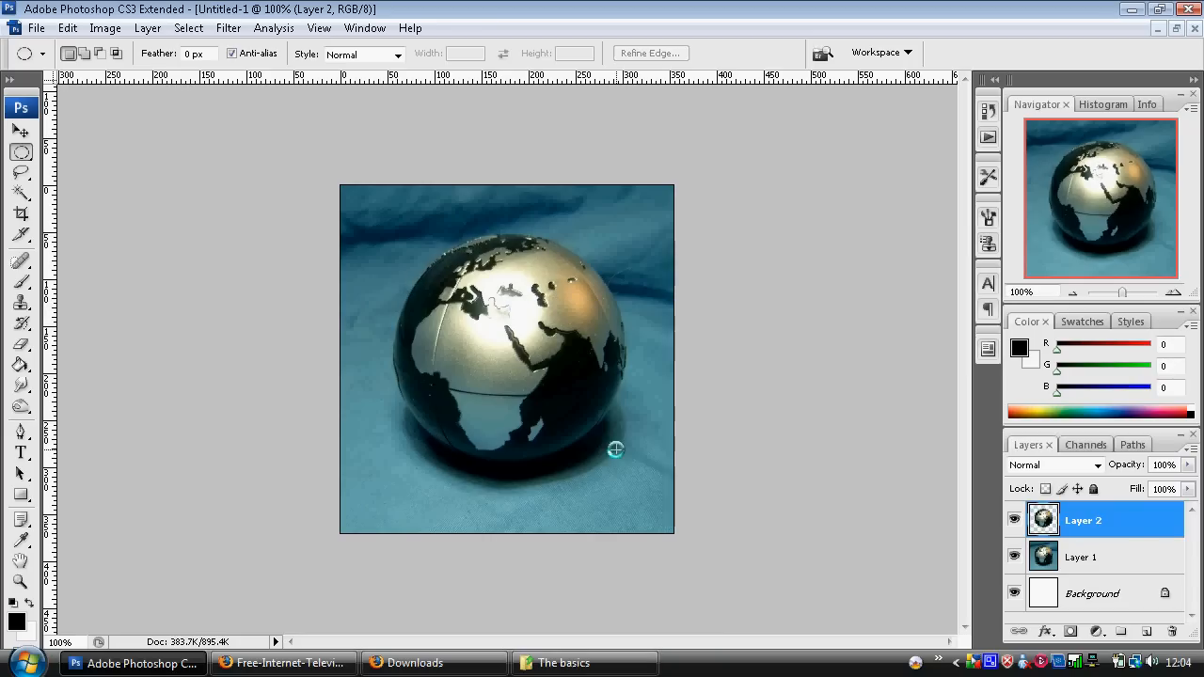
Go through the globe document's layers, ending on Layer 1, and hide Layer 1 to isolate the copied globe.
left_click(1103, 608)
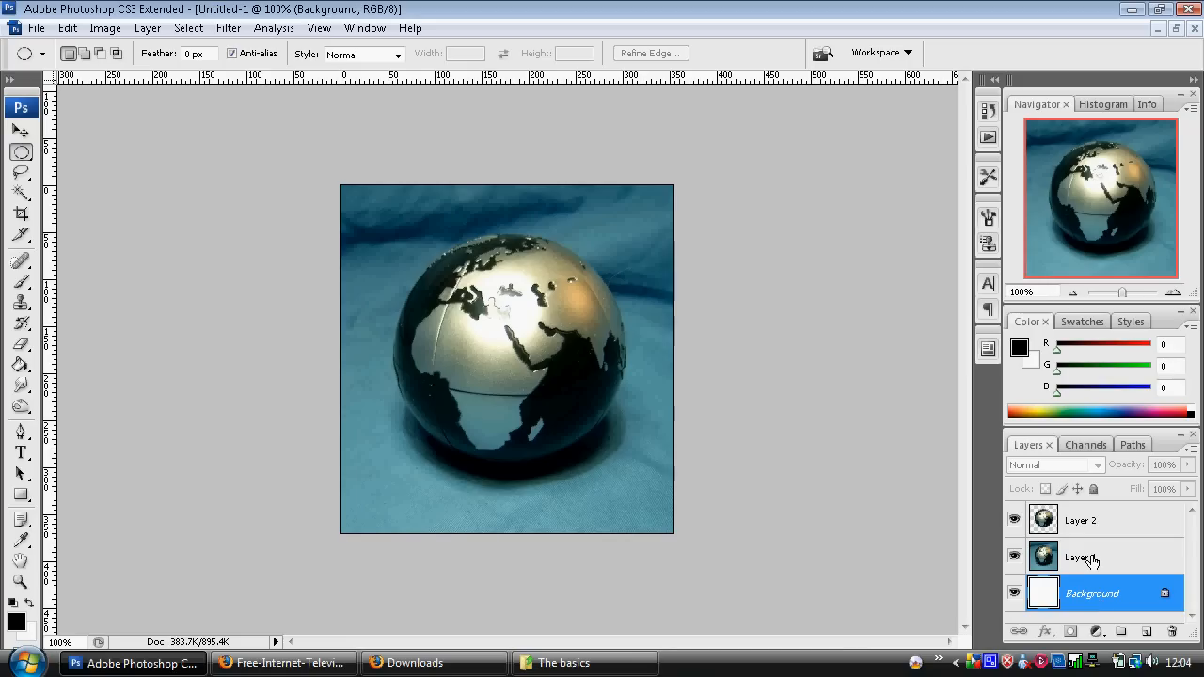
left_click(1092, 560)
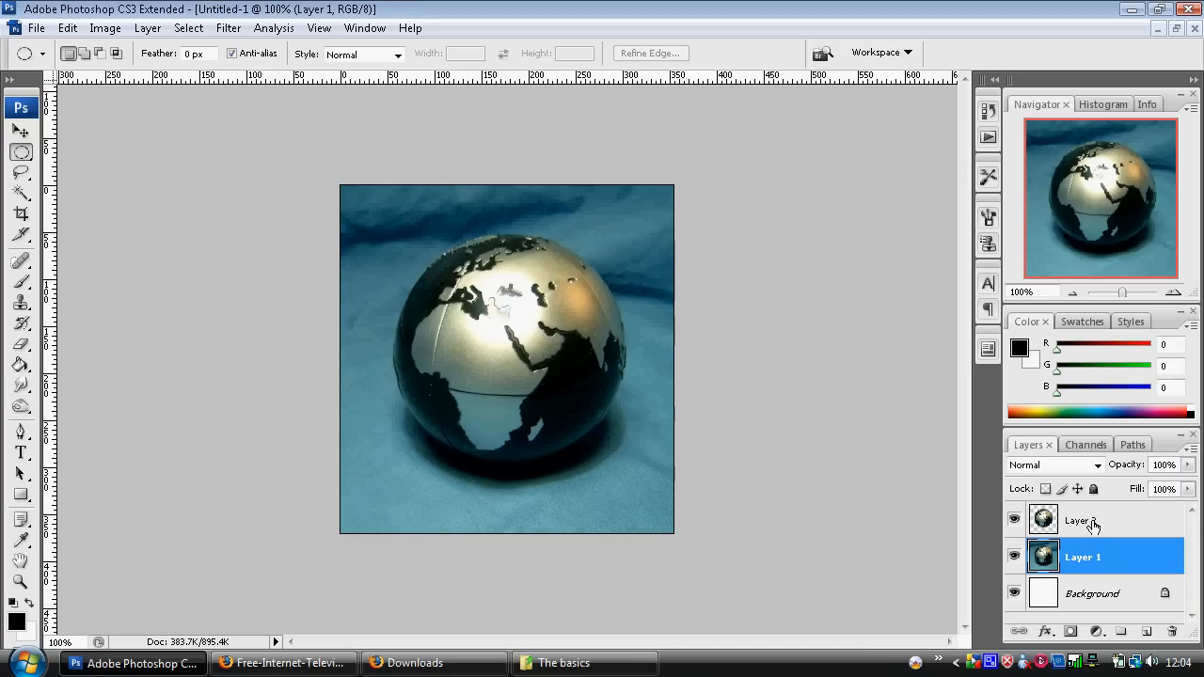
left_click(1091, 524)
left_click(1087, 559)
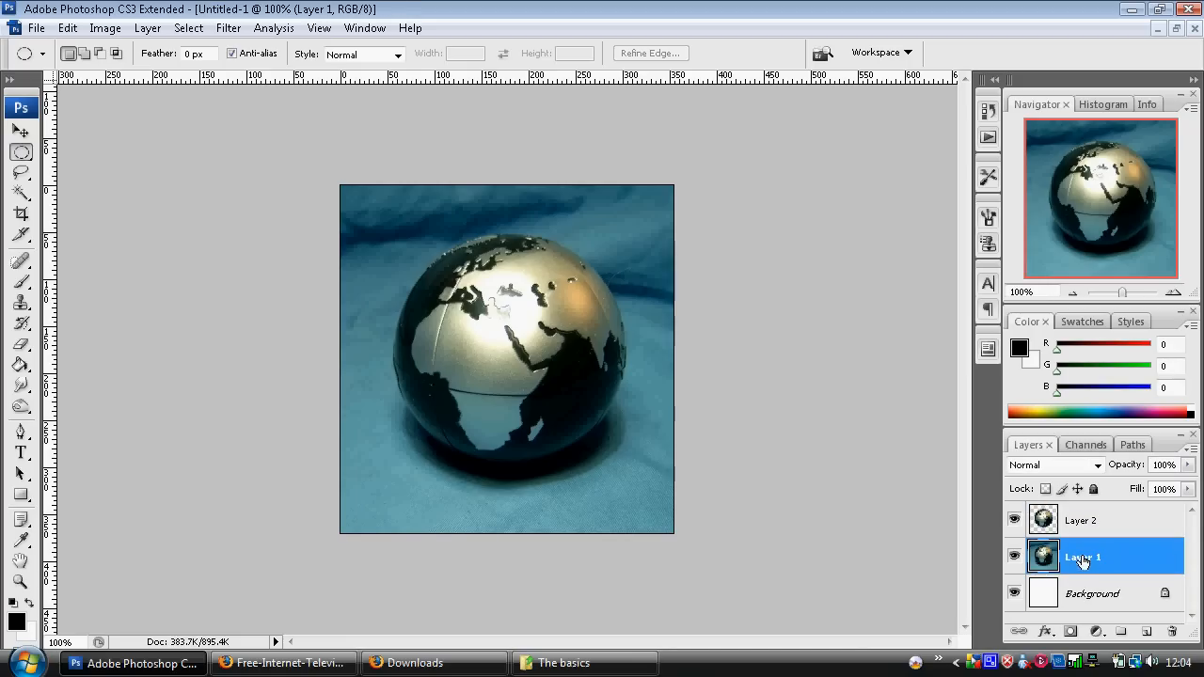
left_click(1014, 559)
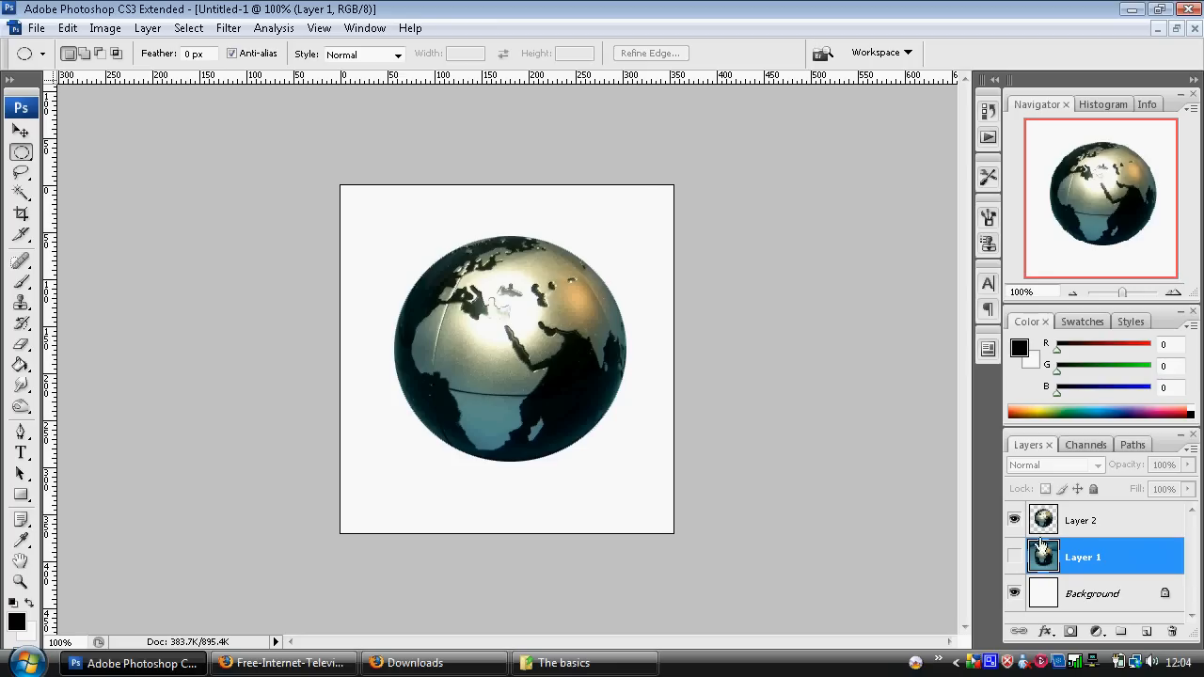
Select the globe document's Background layer, and return it to a floating window beside Untitled-2 as the active document.
left_click(1079, 528)
left_click(1102, 603)
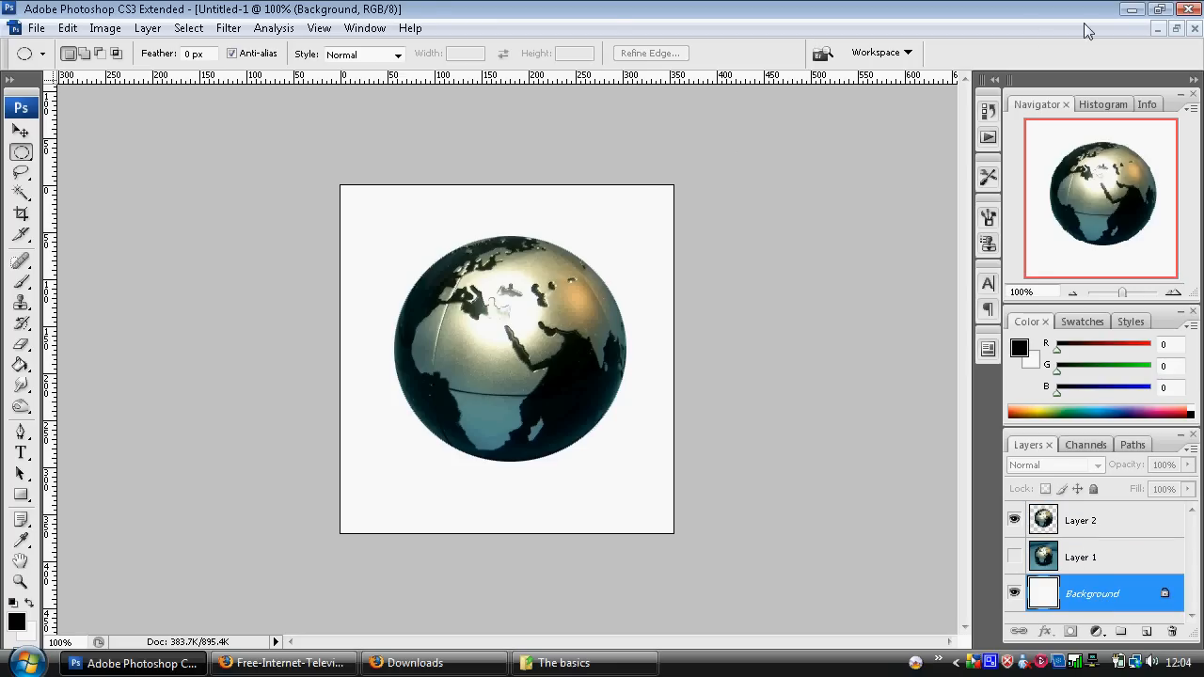
left_click(1176, 28)
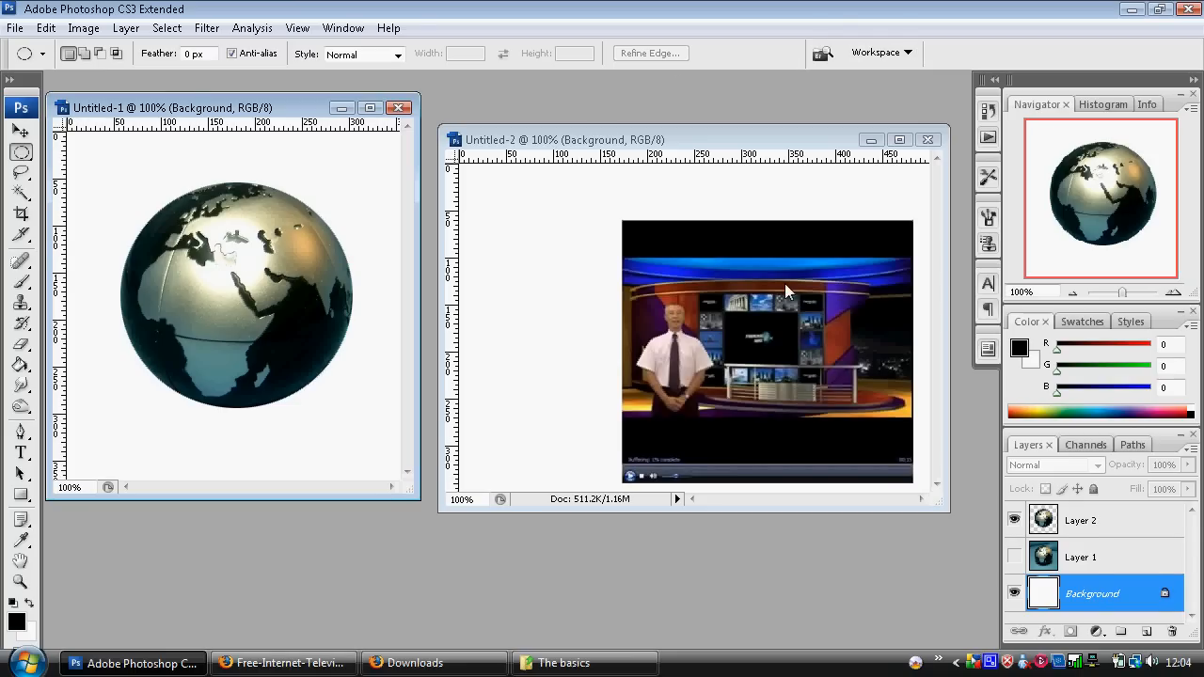
left_click(785, 325)
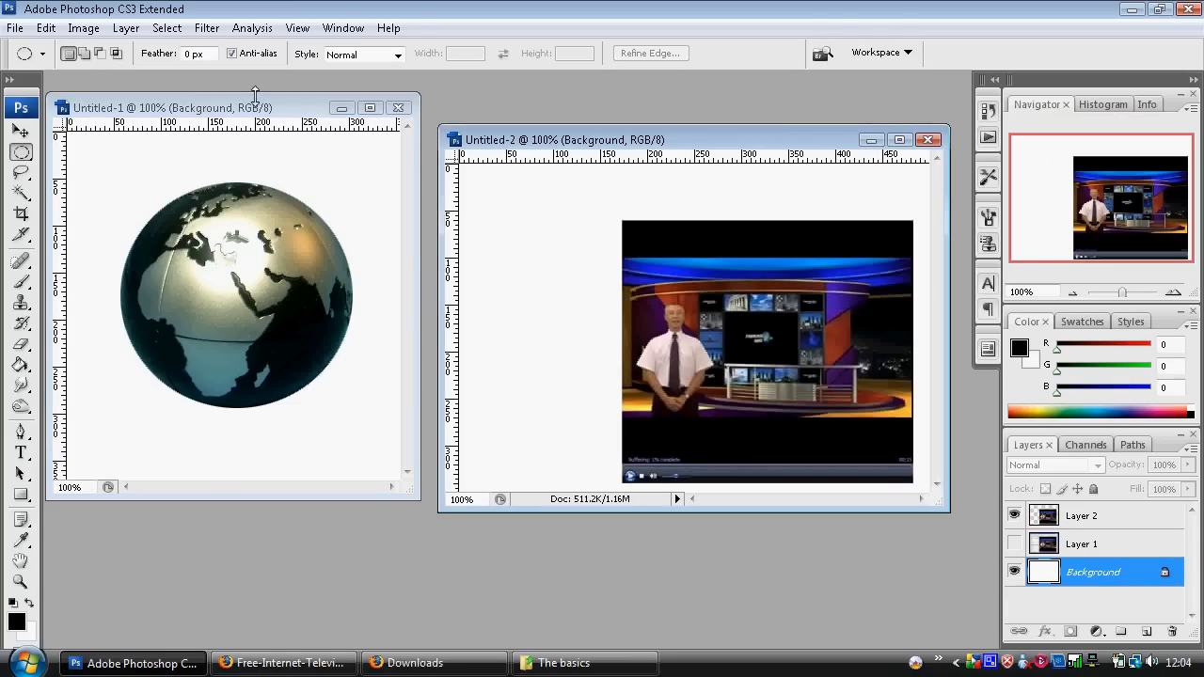
left_click(230, 113)
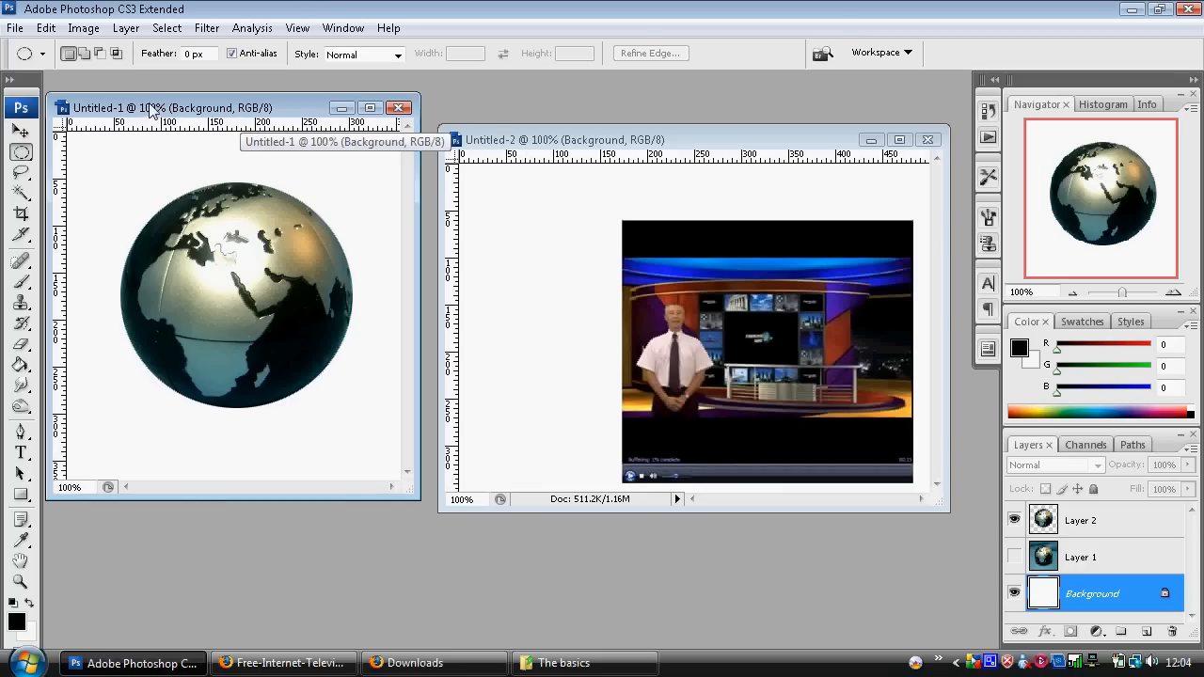
With the Move tool, shift the cut-out globe on Layer 2 of Untitled-1 slightly down and to the left.
left_click(21, 132)
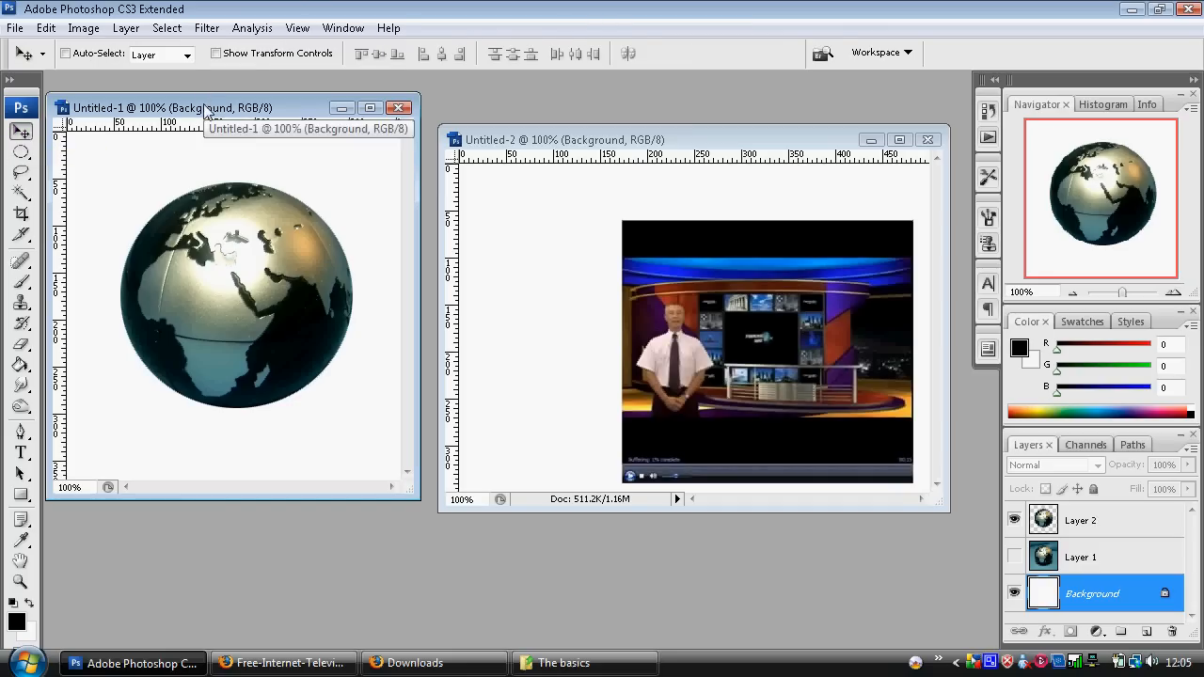
left_click(1100, 561)
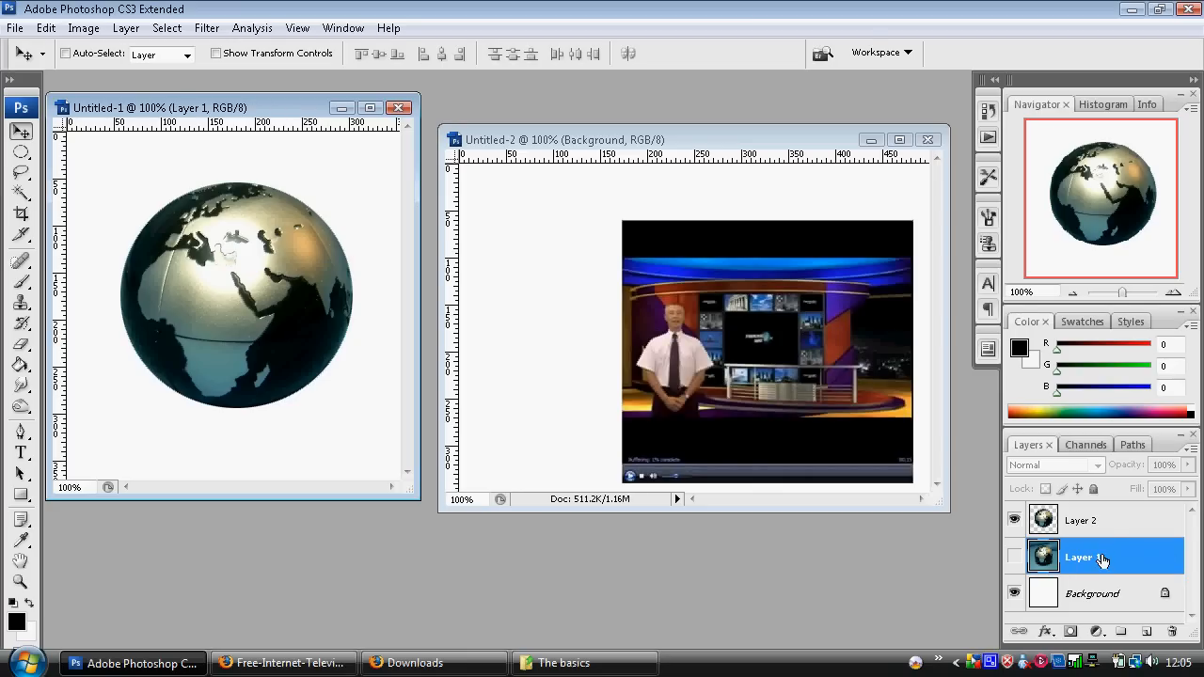
left_click(1102, 525)
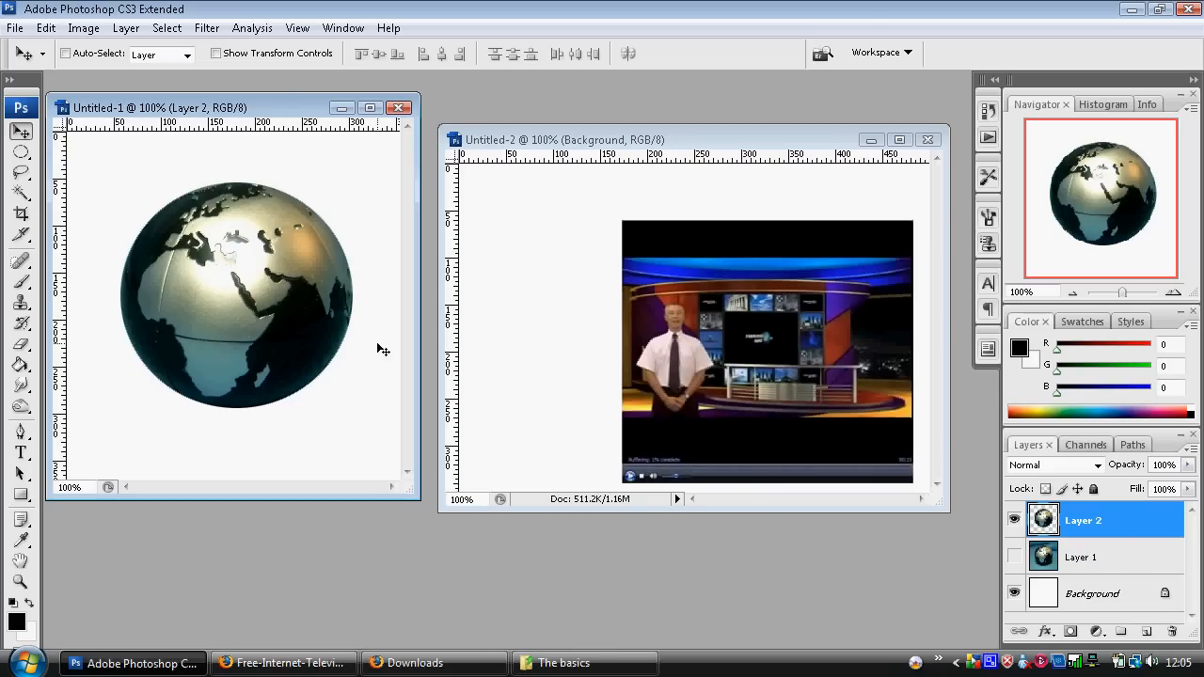
mouse_move(219, 292)
left_mouse_down()
mouse_move(223, 316)
mouse_move(160, 242)
mouse_move(168, 366)
mouse_move(282, 254)
mouse_move(221, 212)
mouse_move(210, 306)
left_mouse_up()
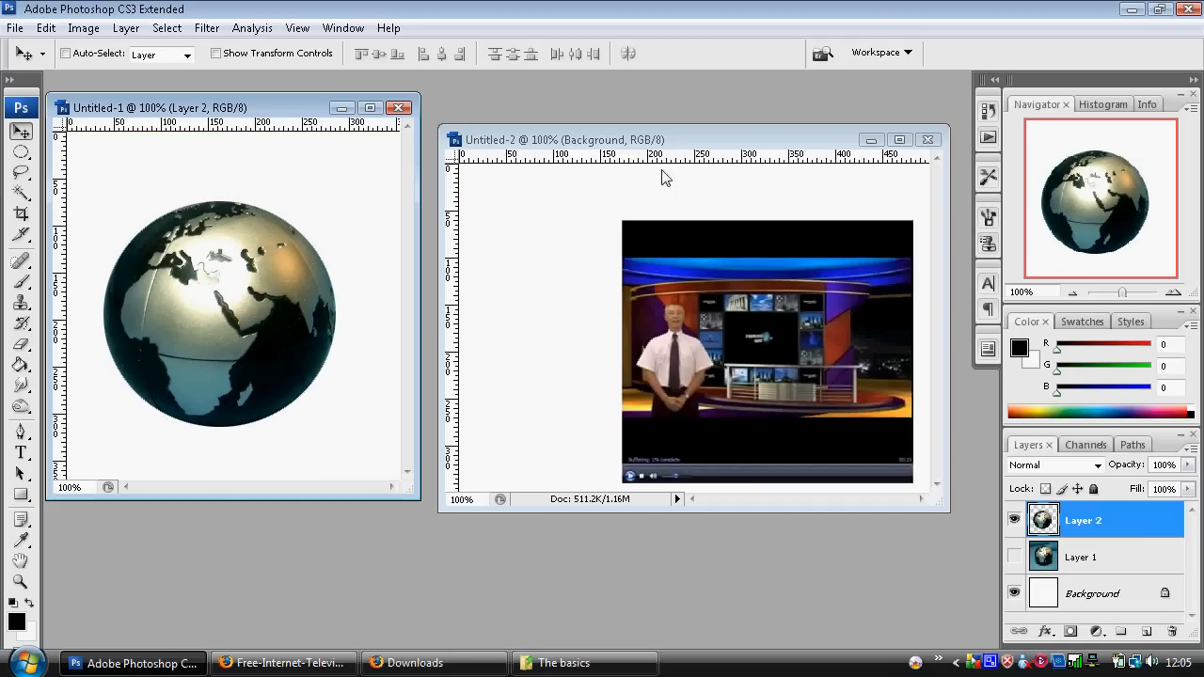
Copy the globe layer from Untitled-1 into the Untitled-2 studio document with the Move tool.
left_click(678, 143)
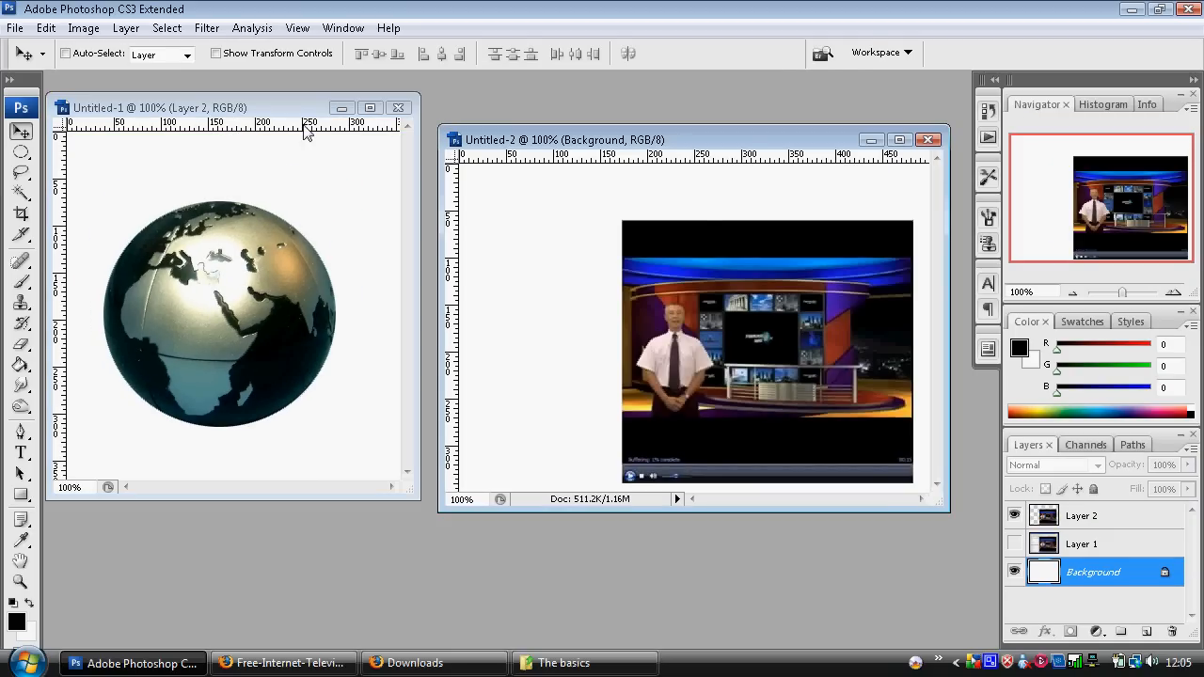
left_click(215, 115)
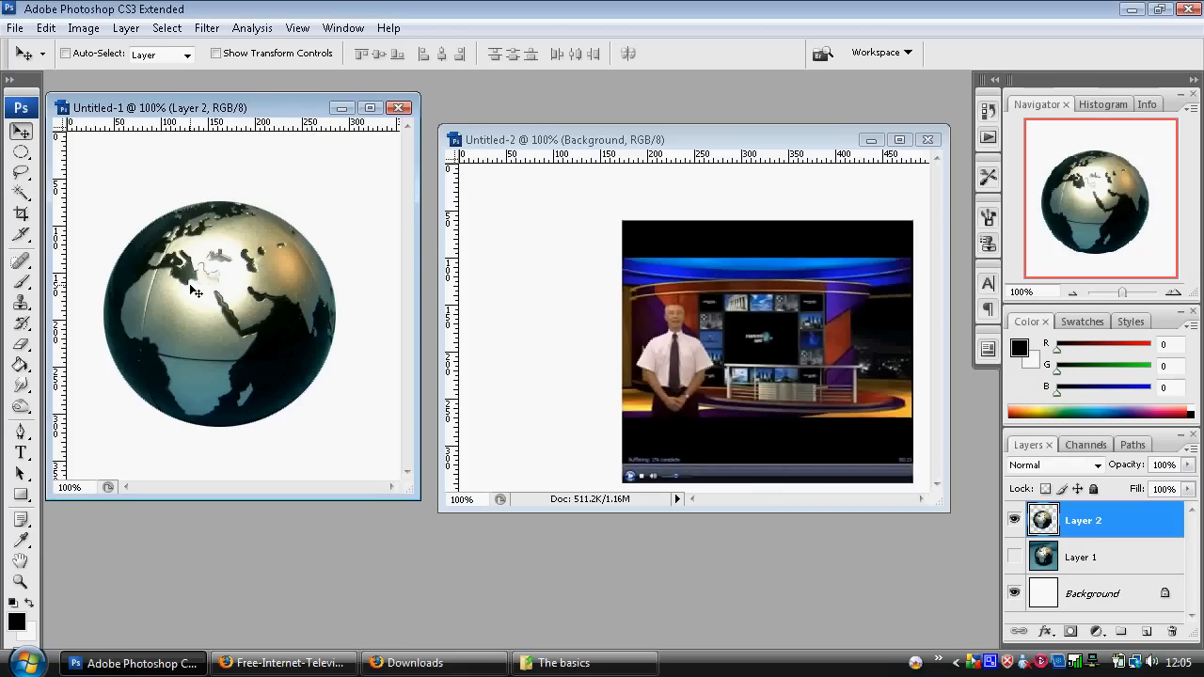
left_click_drag(197, 319, 514, 318)
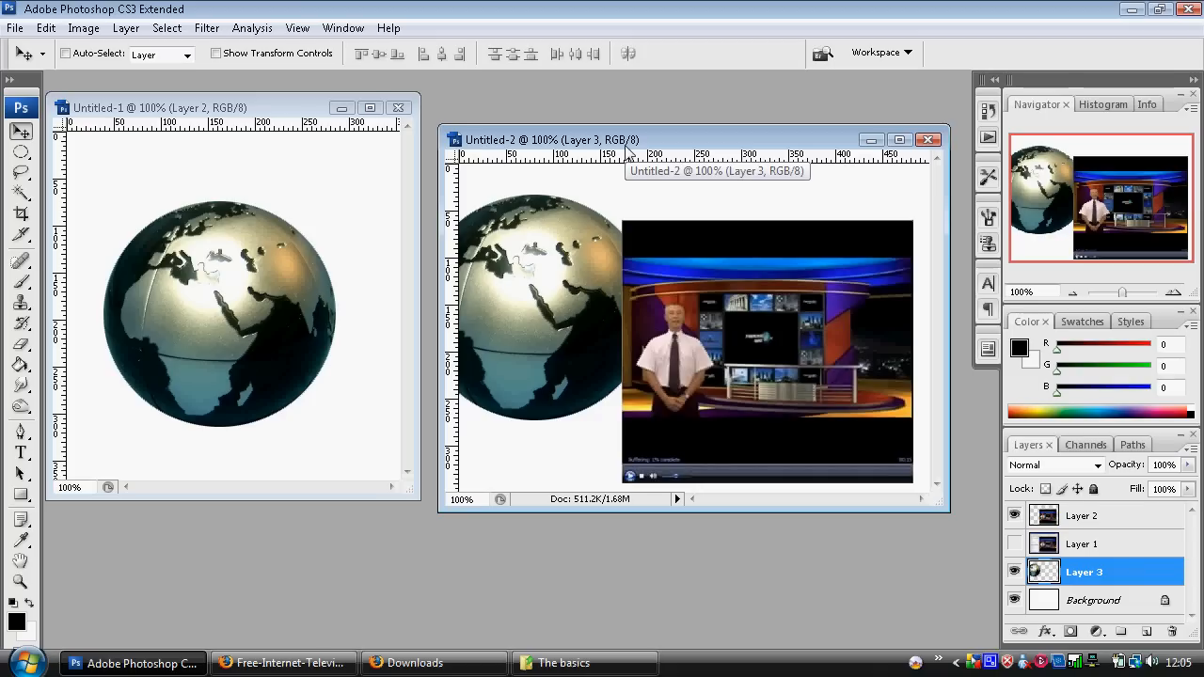
Maximize Untitled-2, reposition the globe partly behind the studio picture, and bring Layer 3 to the top of the layer stack.
left_click(898, 140)
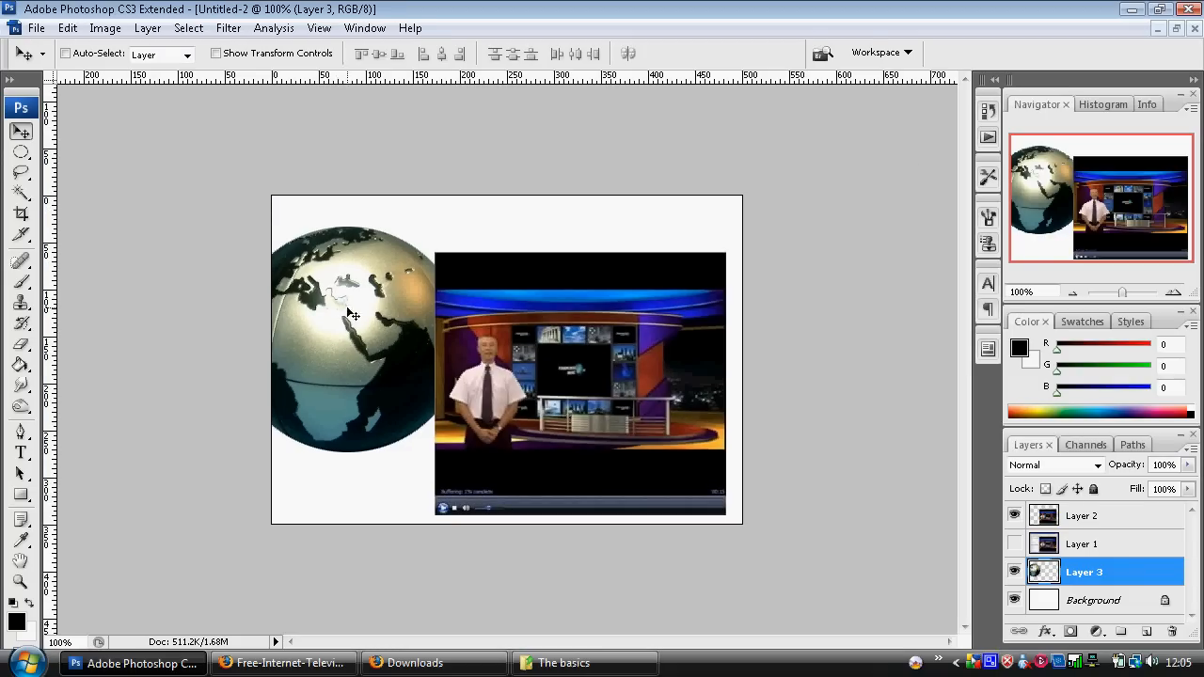
left_click_drag(353, 315, 416, 284)
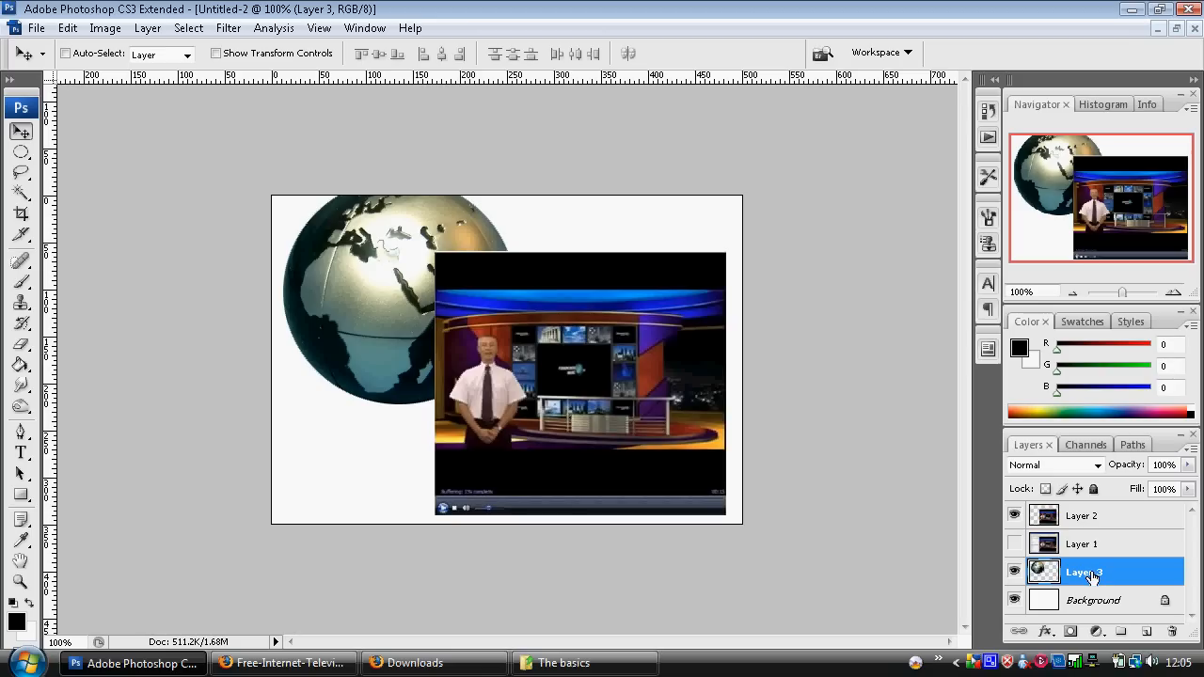
left_click_drag(1086, 575, 1089, 516)
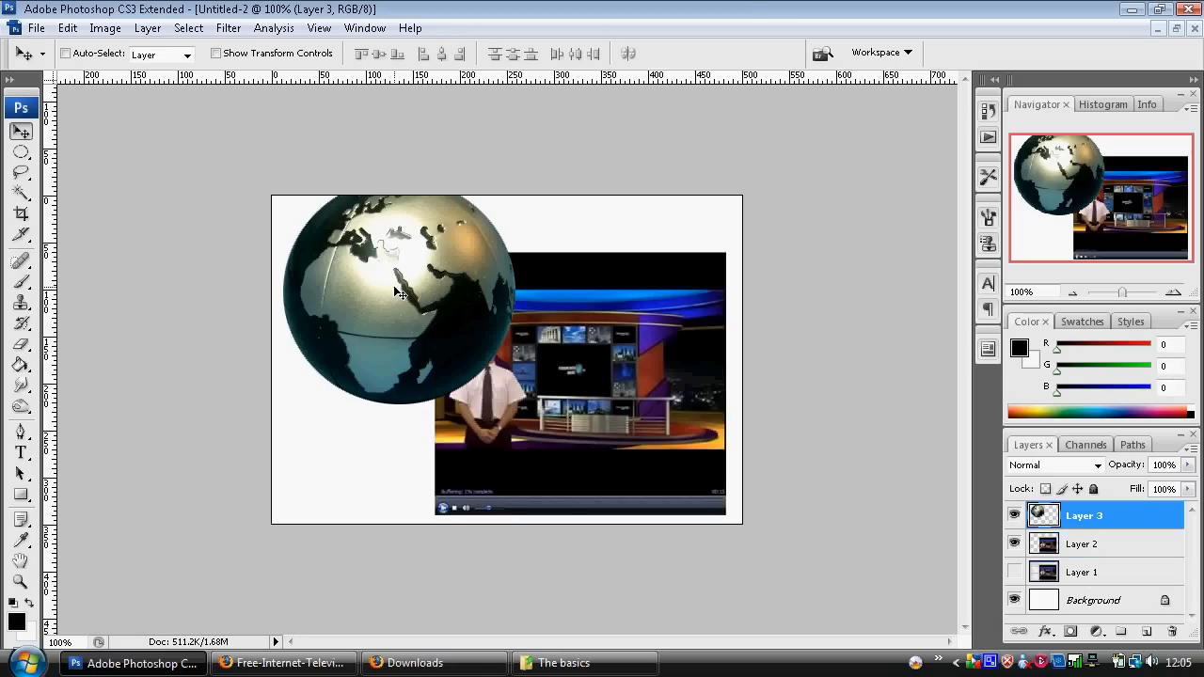
Move the globe on Layer 3 over the middle of the studio picture and back toward the canvas's left side.
left_click_drag(393, 285, 329, 316)
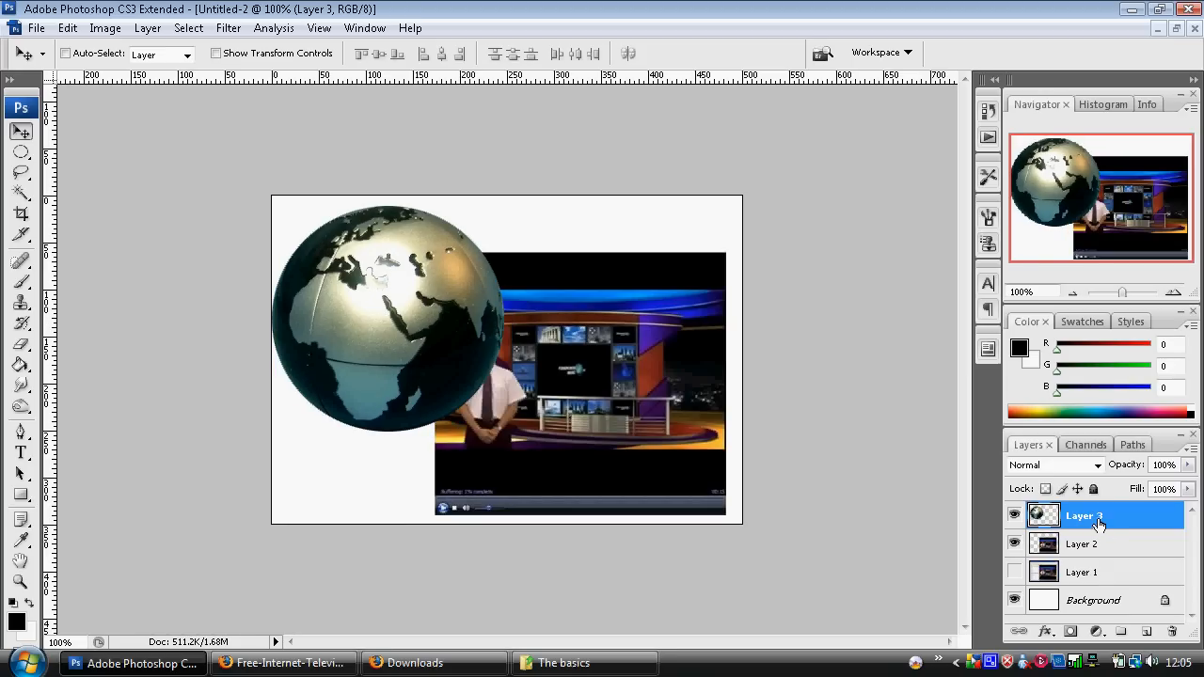
mouse_move(1093, 523)
left_mouse_down()
mouse_move(1096, 553)
mouse_move(1135, 535)
mouse_move(1119, 521)
mouse_move(1103, 553)
mouse_move(1087, 516)
left_mouse_up()
left_click_drag(351, 290, 544, 335)
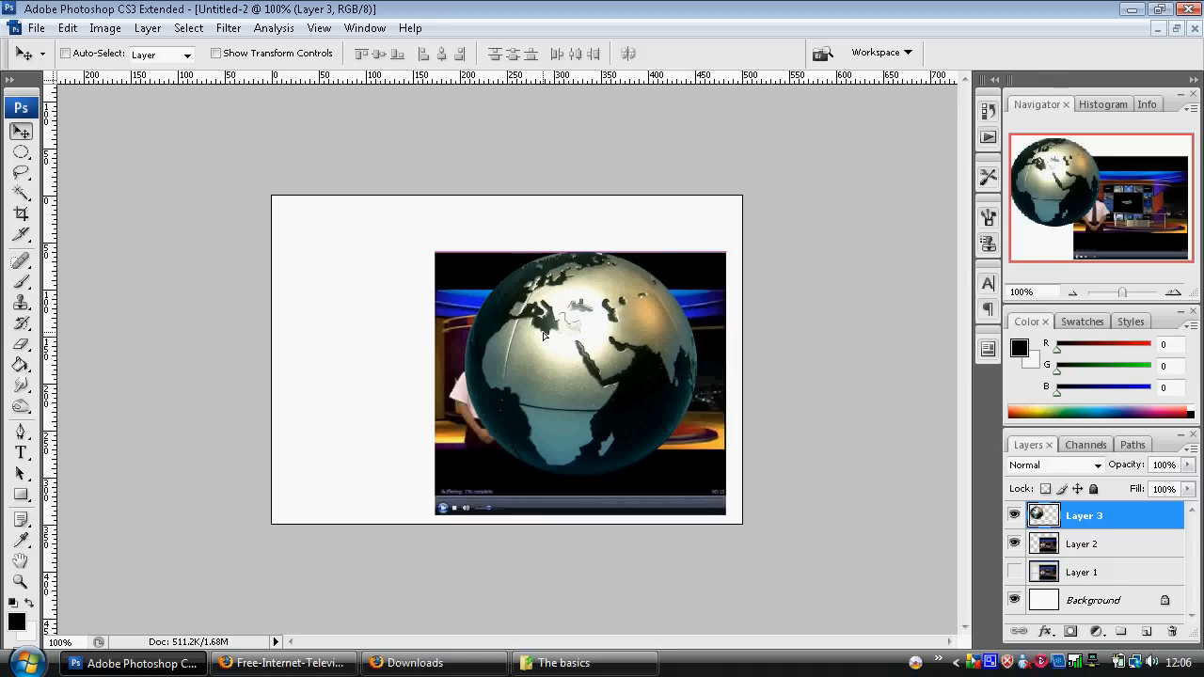
left_click_drag(544, 335, 377, 314)
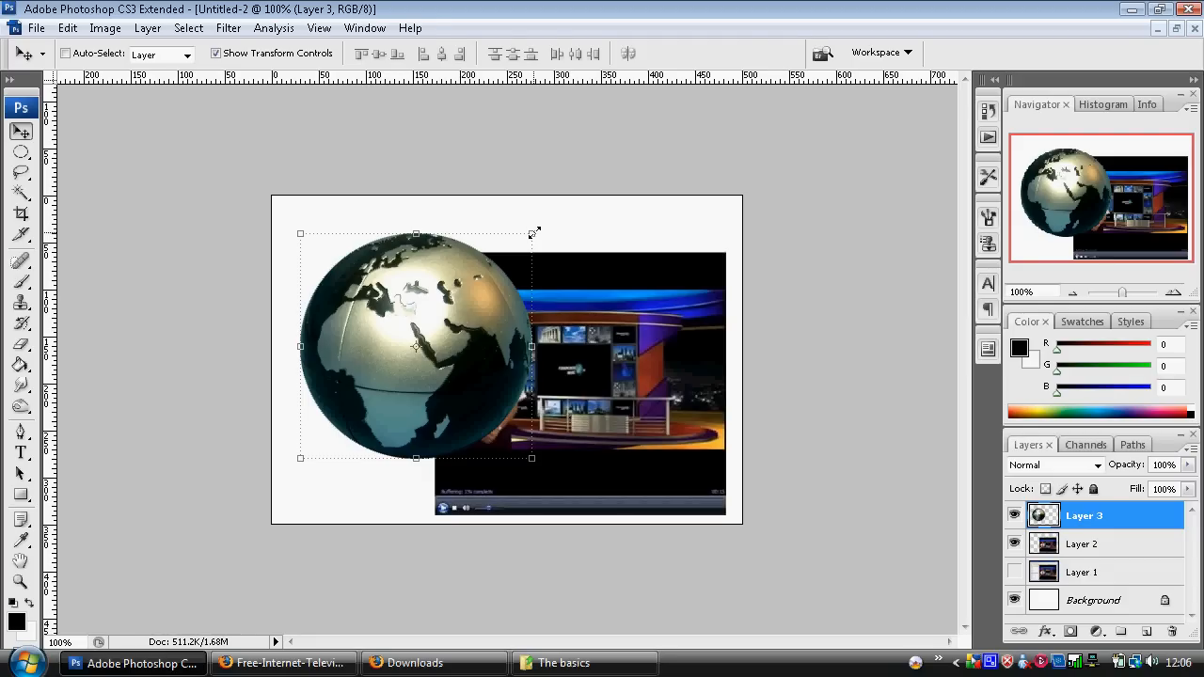
Show the transform controls, scale the globe proportionally to about 21%, and place it on the studio's central black screen.
left_click_drag(535, 233, 754, 336)
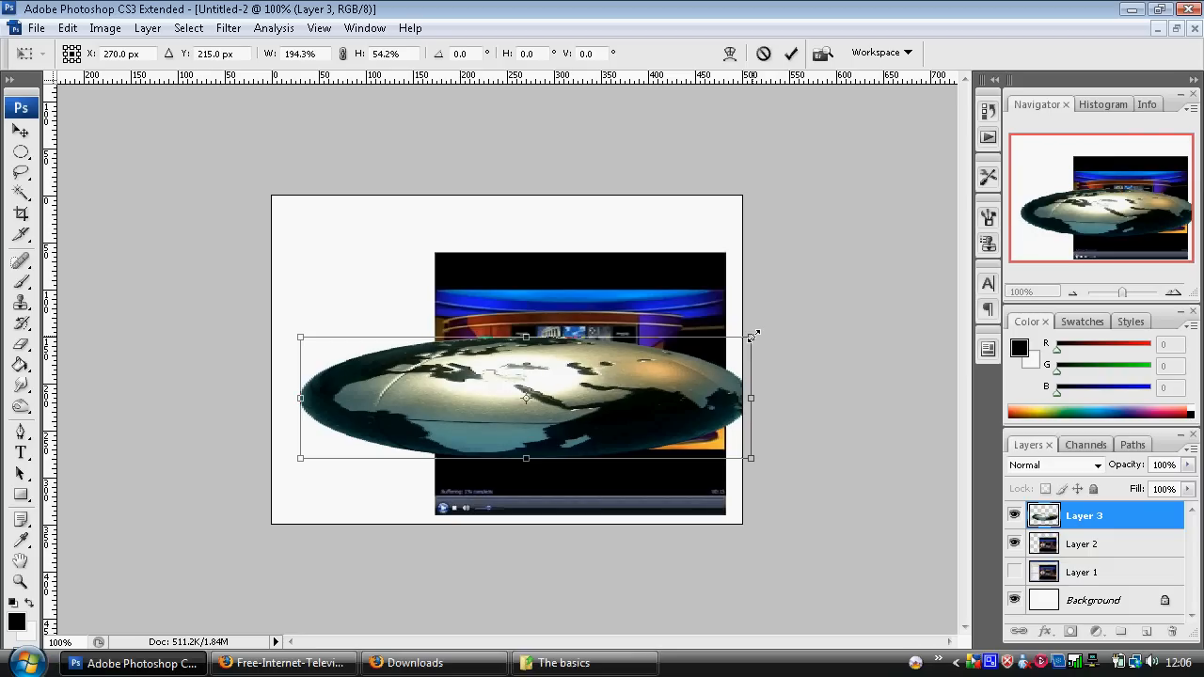
key("Escape")
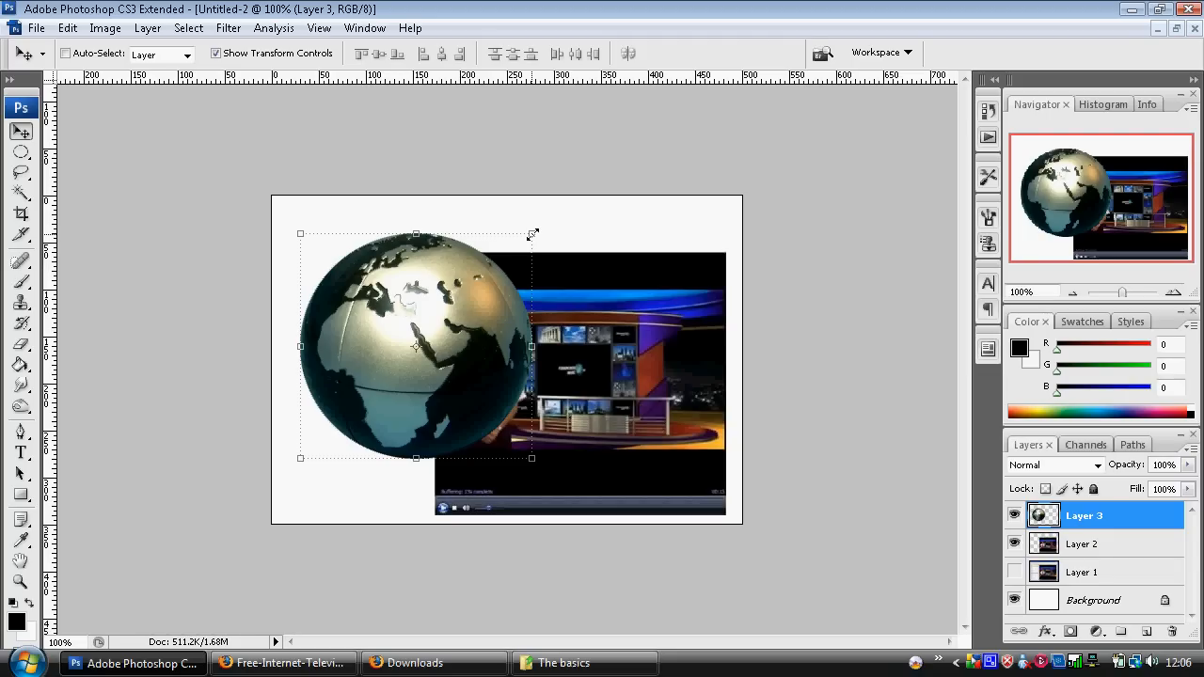
left_click_drag(532, 234, 384, 438)
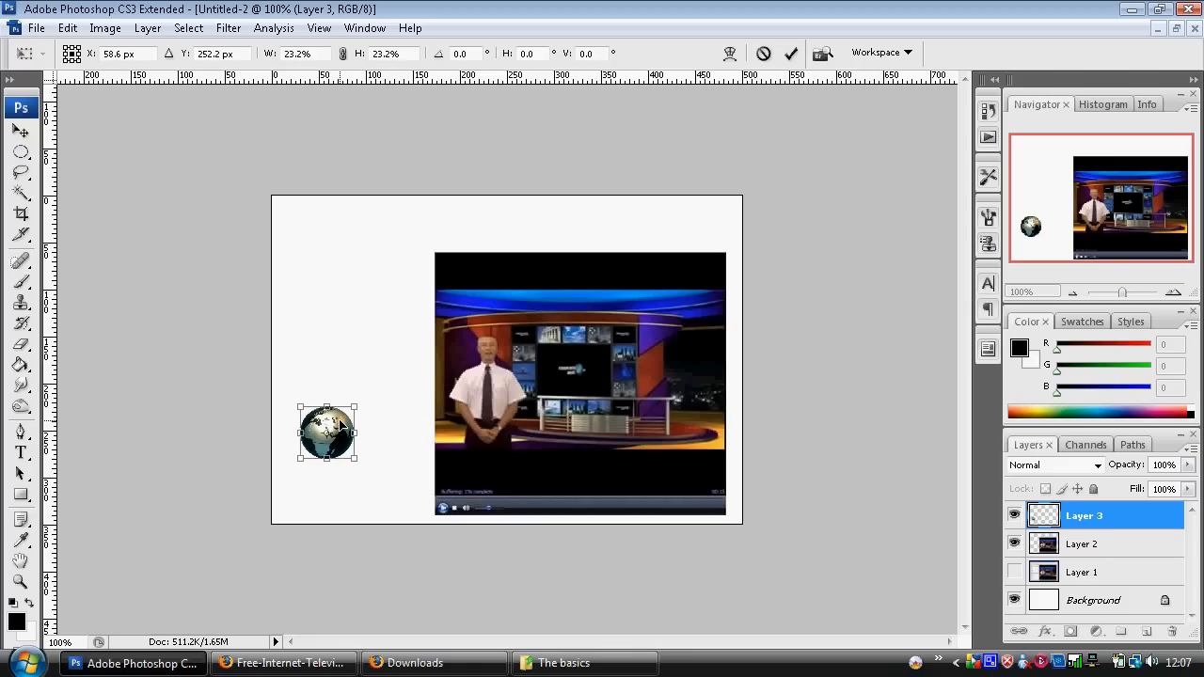
left_click_drag(343, 426, 578, 360)
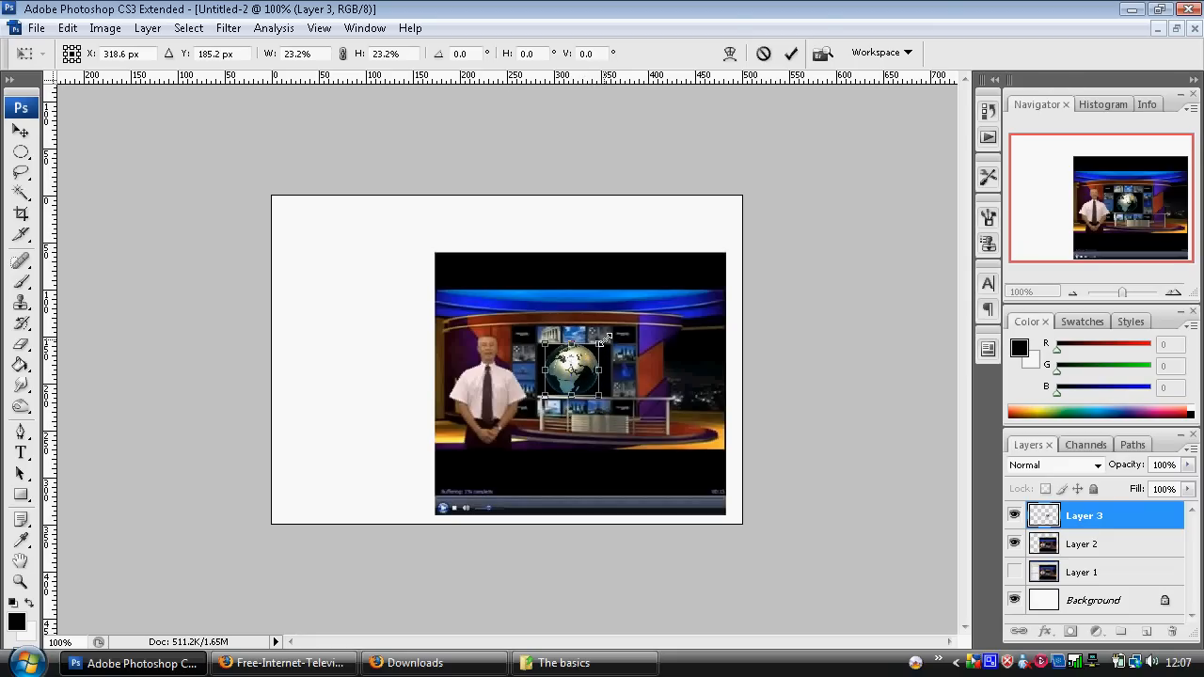
left_click_drag(602, 342, 583, 360)
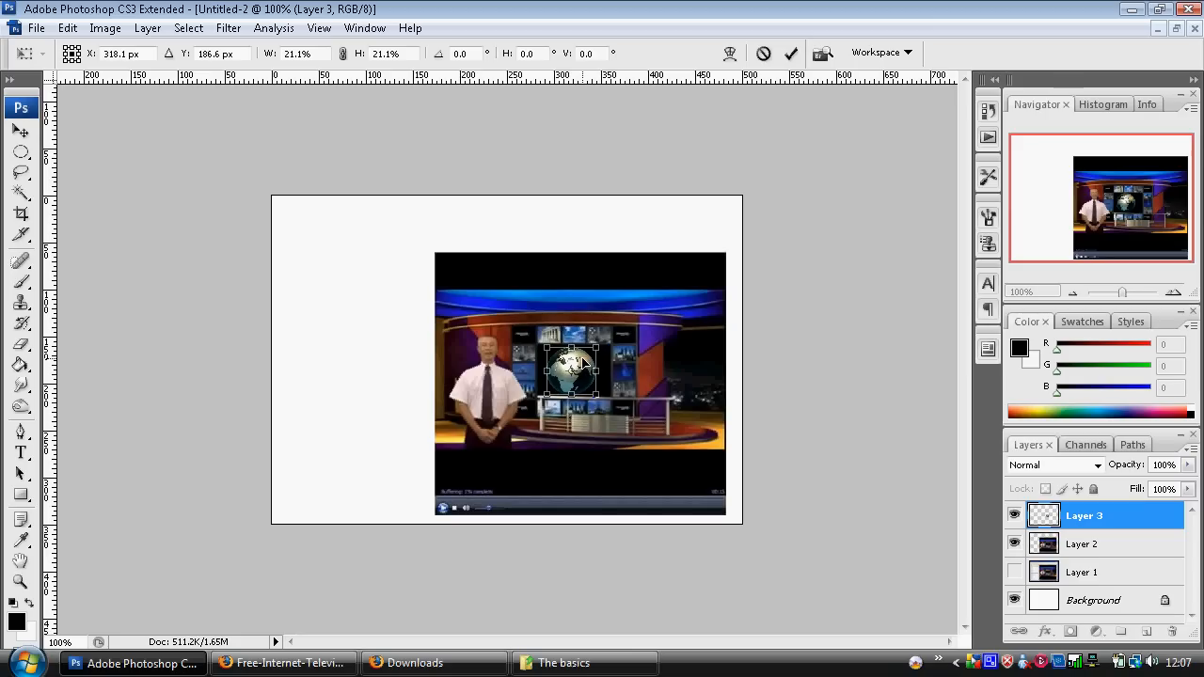
Fine-tune the globe's position so it sits centered on the black studio screen, and apply the transformation.
left_click(1173, 294)
left_click(1173, 294)
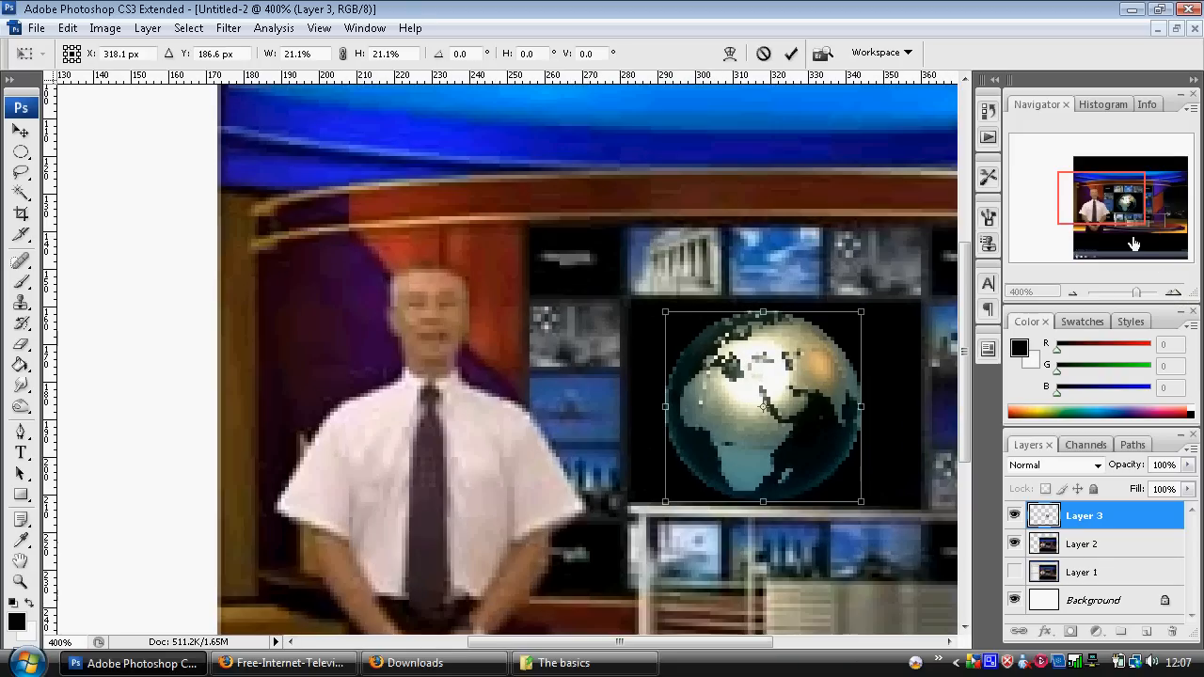
left_click_drag(1096, 209, 1125, 211)
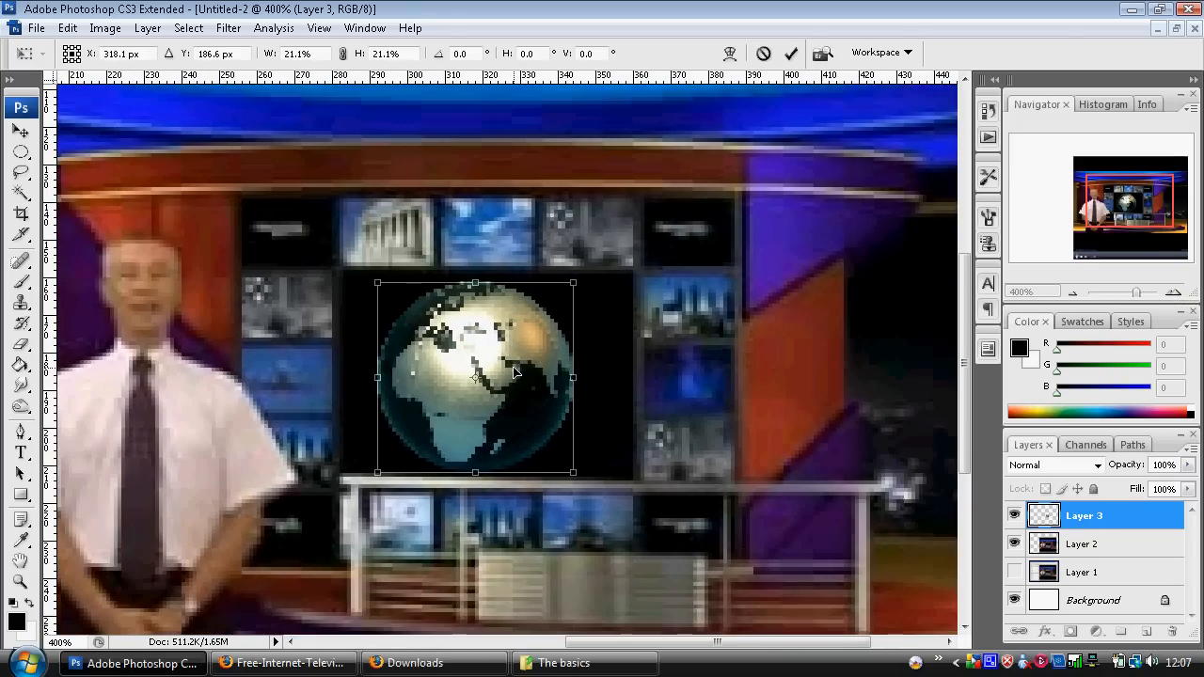
left_click_drag(515, 371, 534, 364)
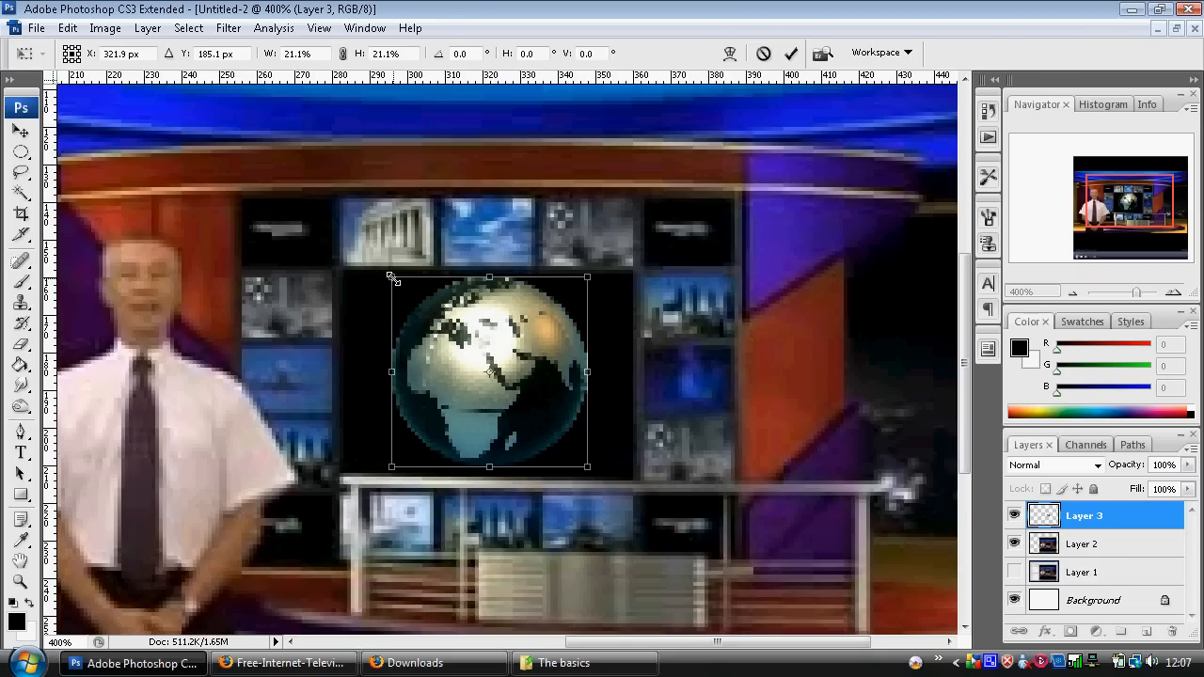
key("Return")
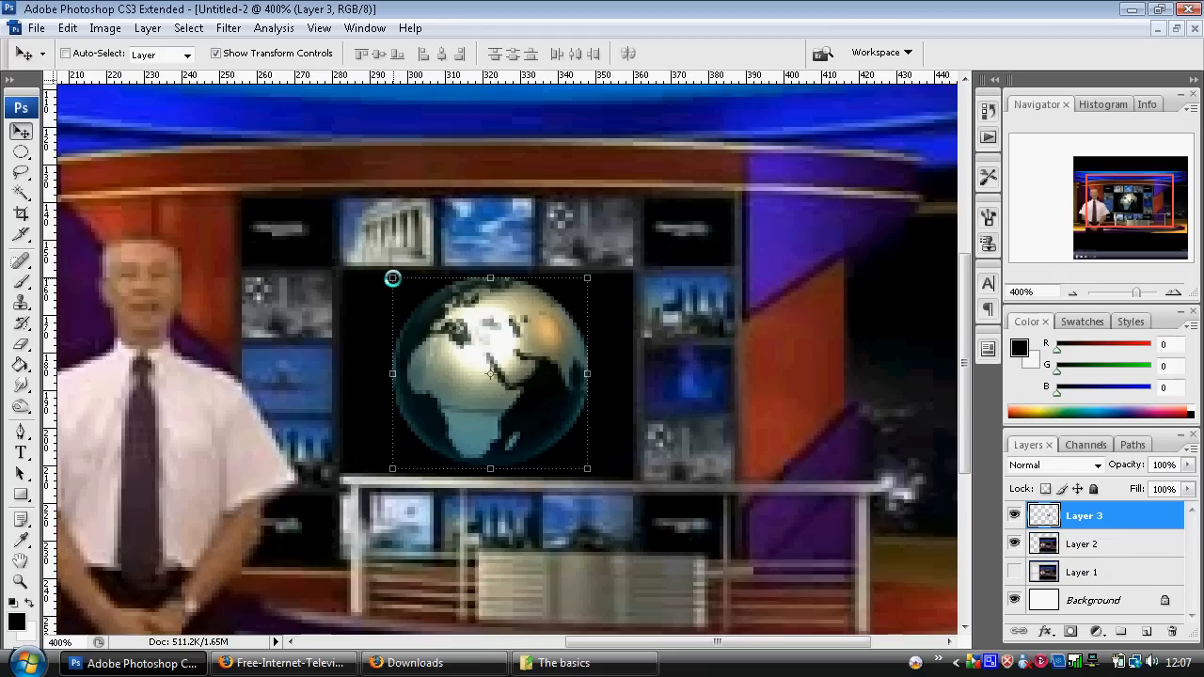
Return Untitled-2 to 100% zoom and select its hidden Layer 1.
left_click(1076, 291)
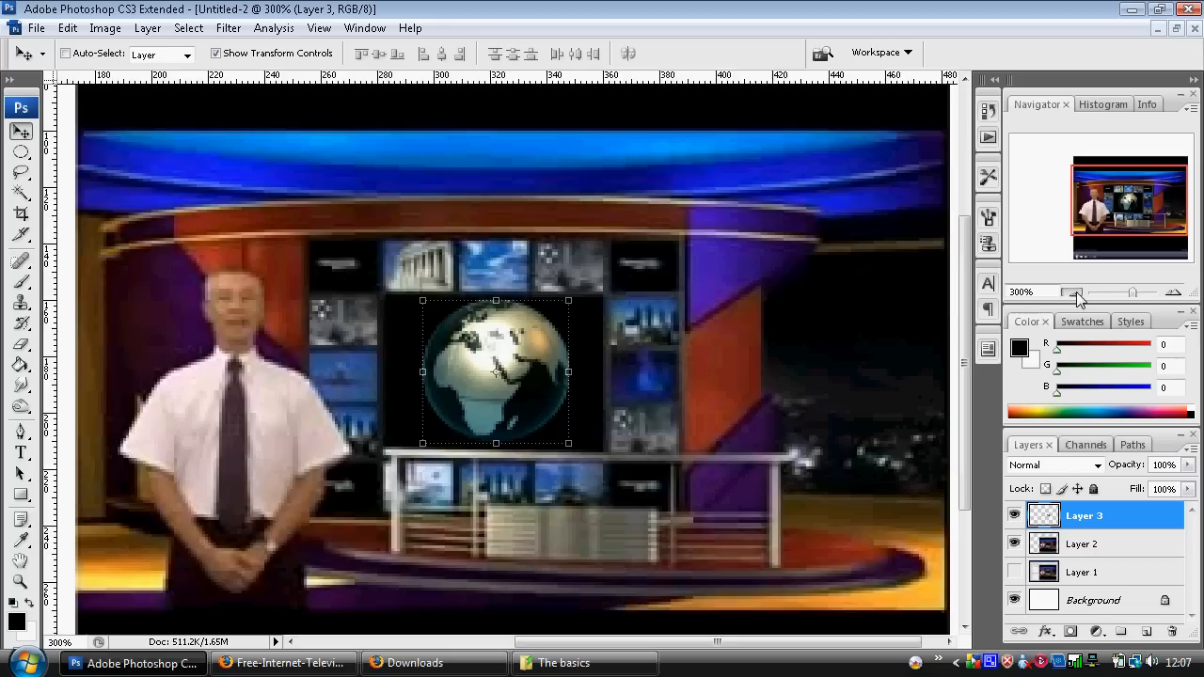
left_click(1076, 291)
left_click(1076, 292)
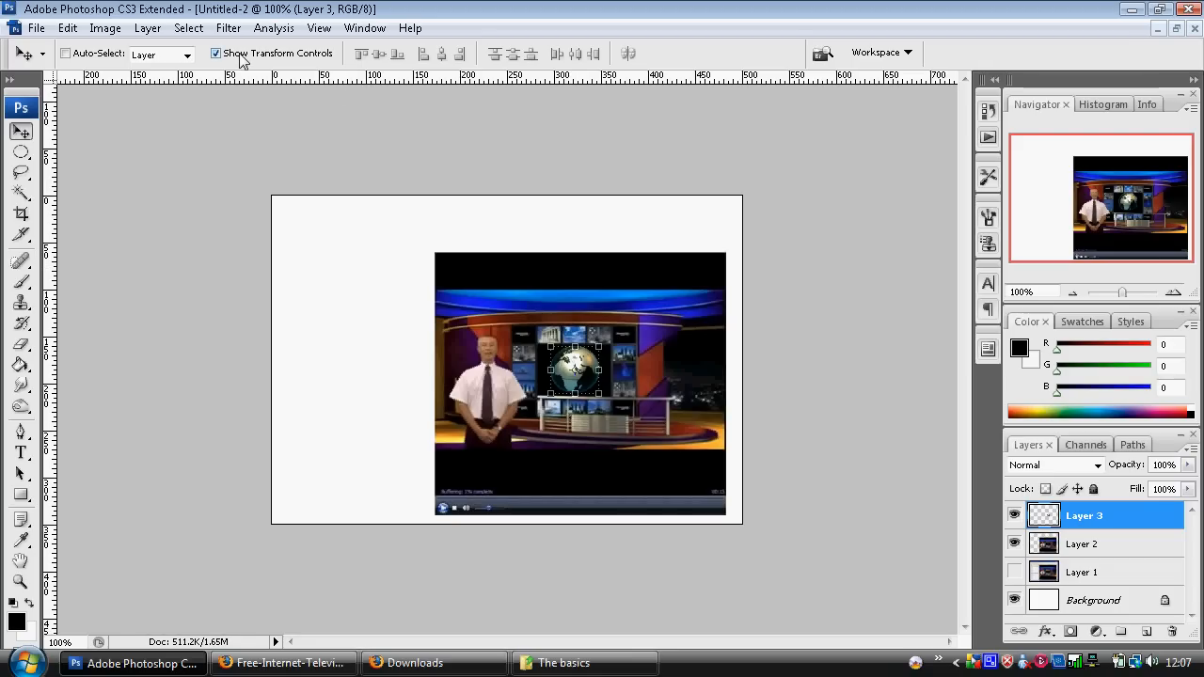
left_click(1111, 580)
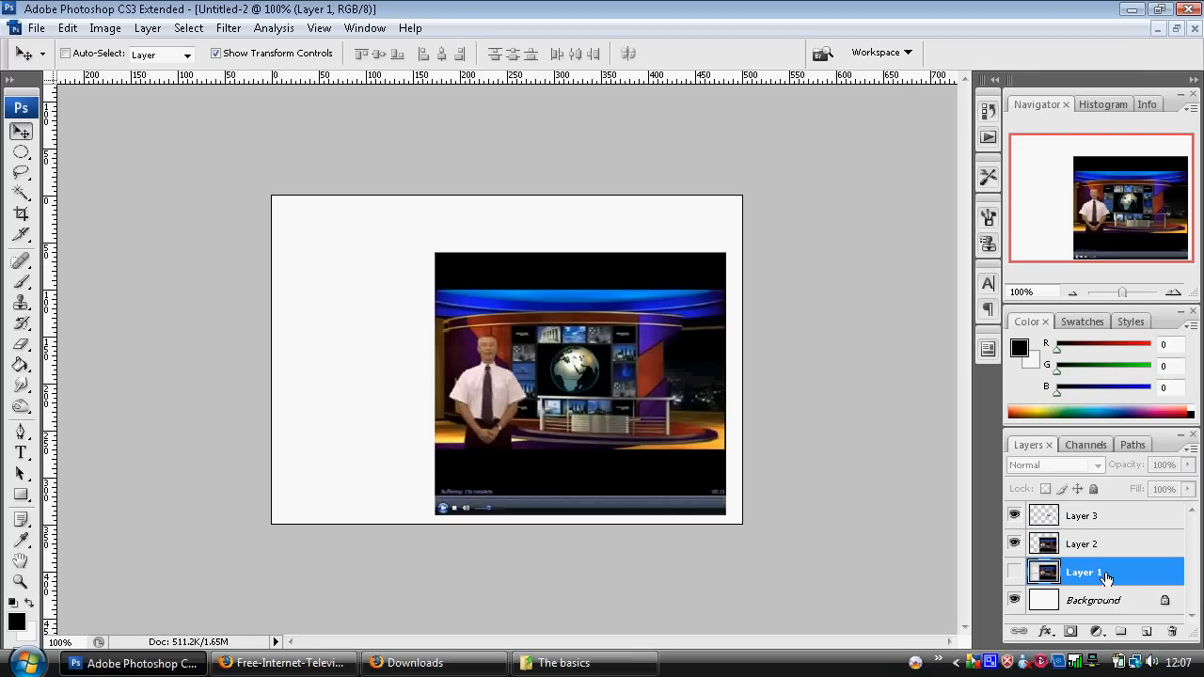